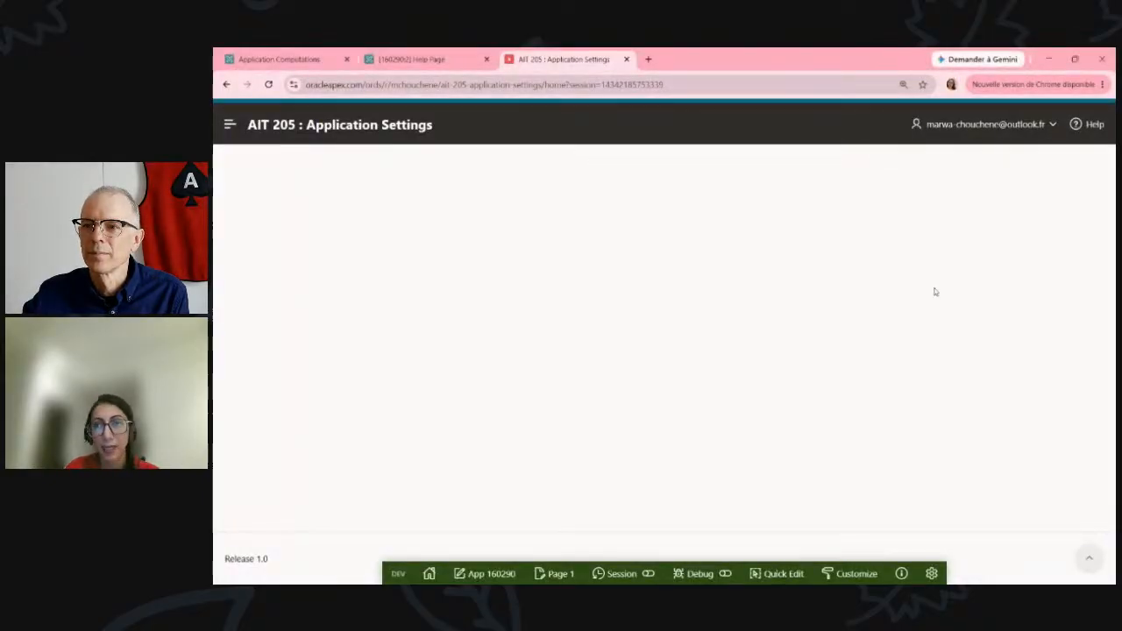
Open the Help page of the running application and examine the contact address in its support message.
left_click(1095, 125)
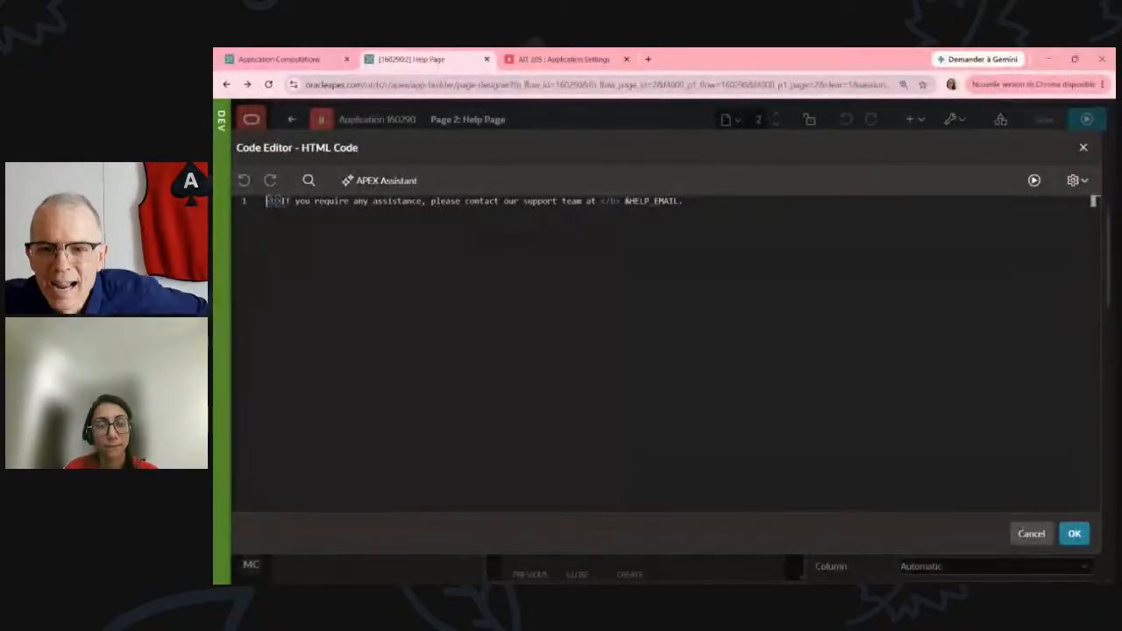
left_click(1024, 532)
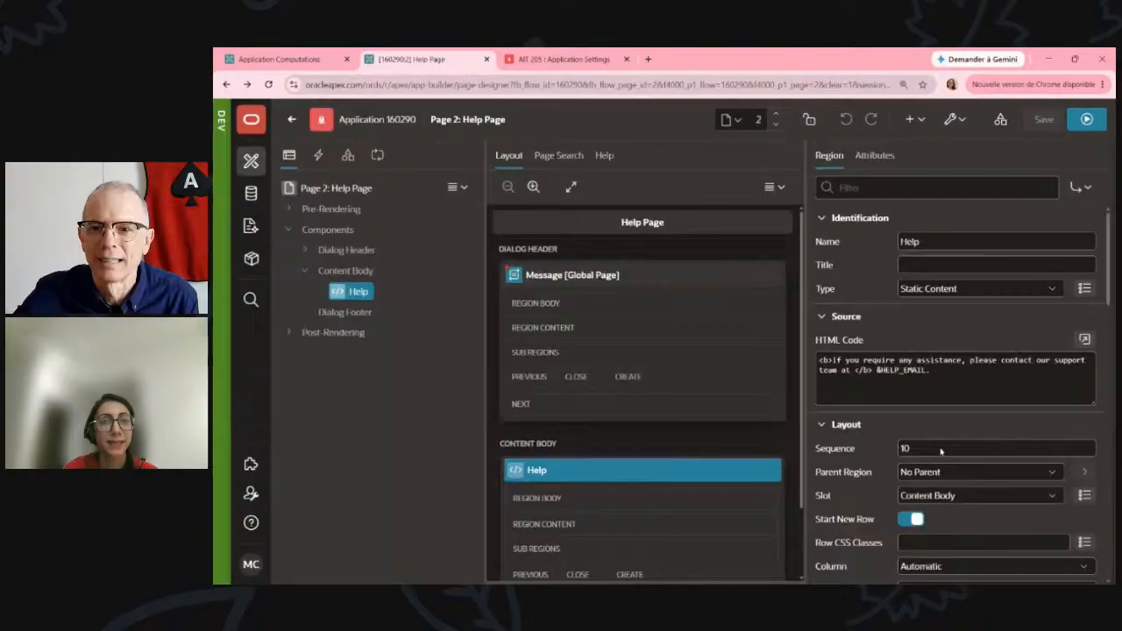
left_click(569, 56)
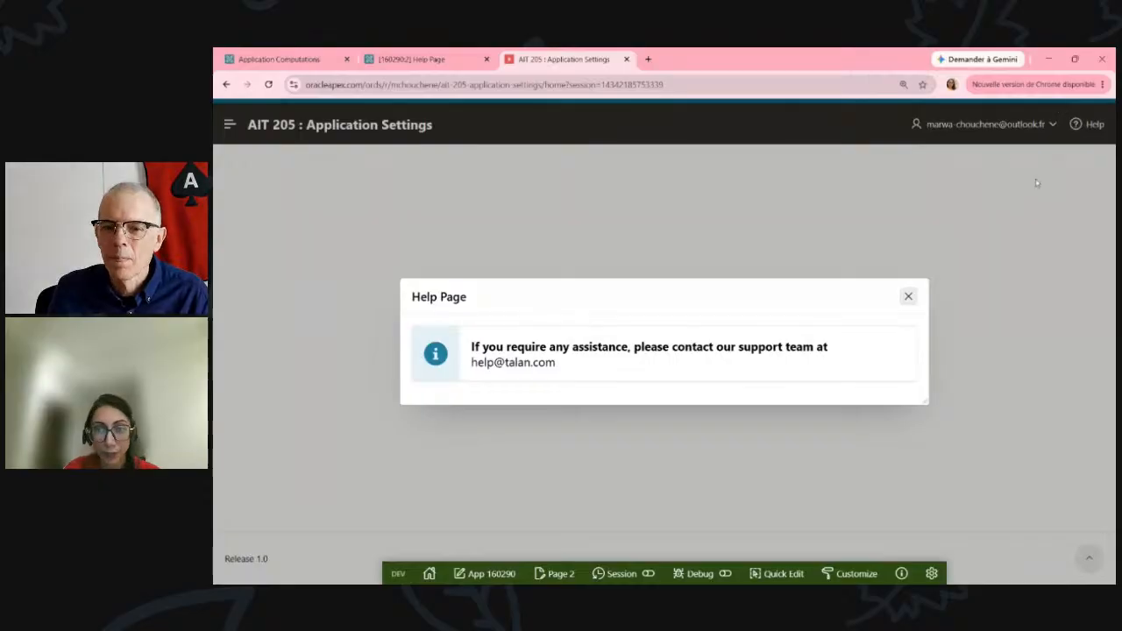
left_click(911, 297)
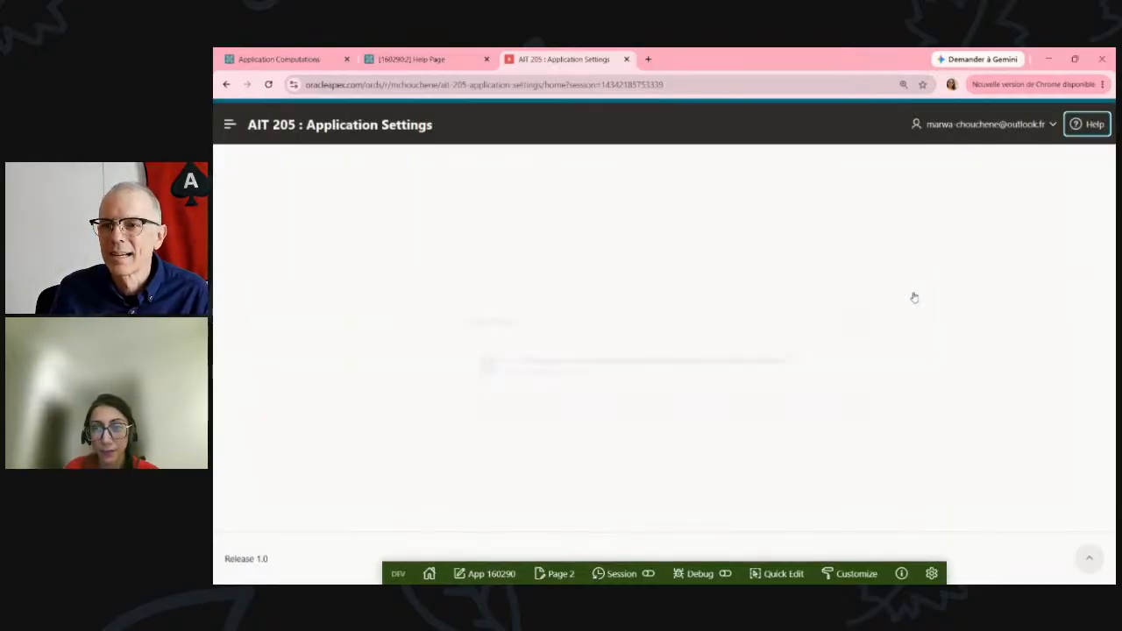
left_click(1086, 125)
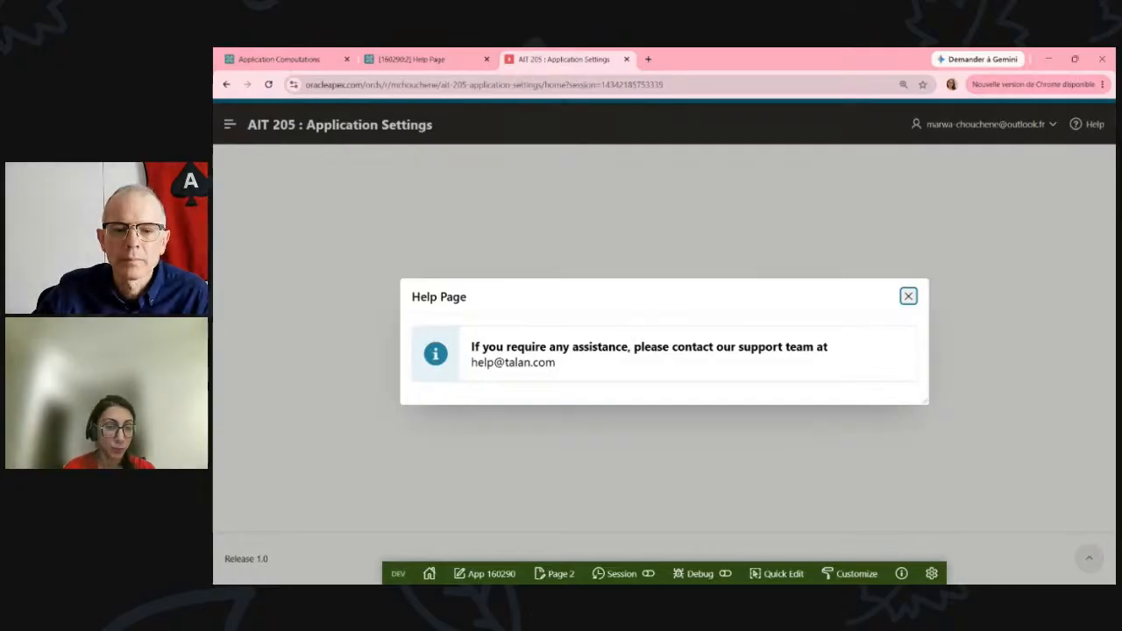
left_click_drag(471, 362, 556, 362)
left_click(584, 375)
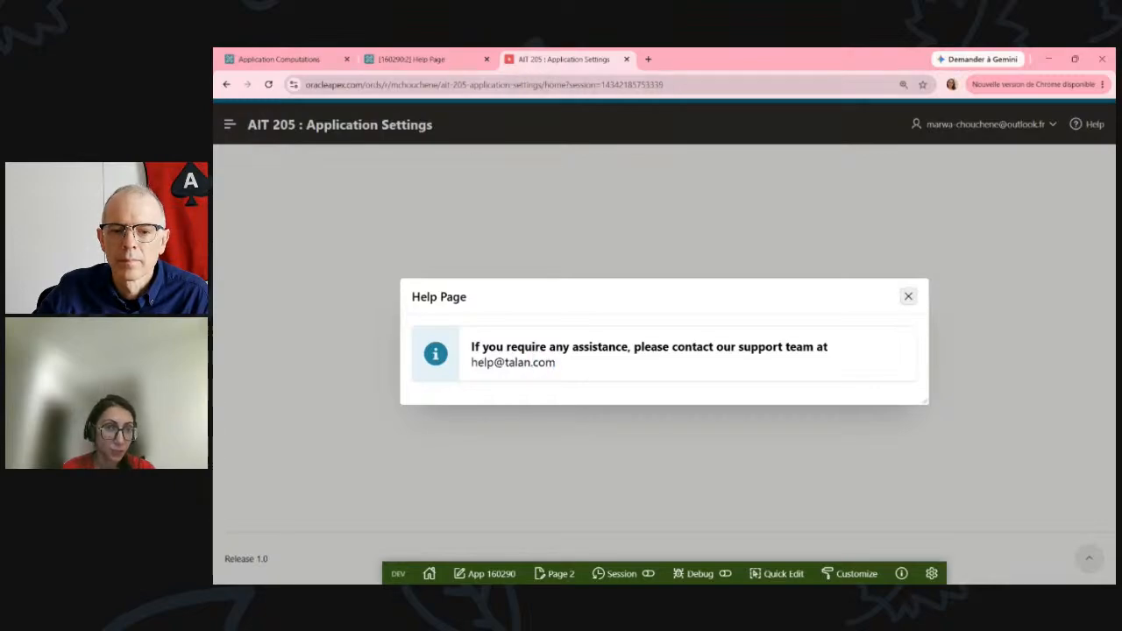
View the Help region's HTML code on Page 2 in the code editor, inspect the HELP_EMAIL substitution, and close without changes.
left_click(451, 67)
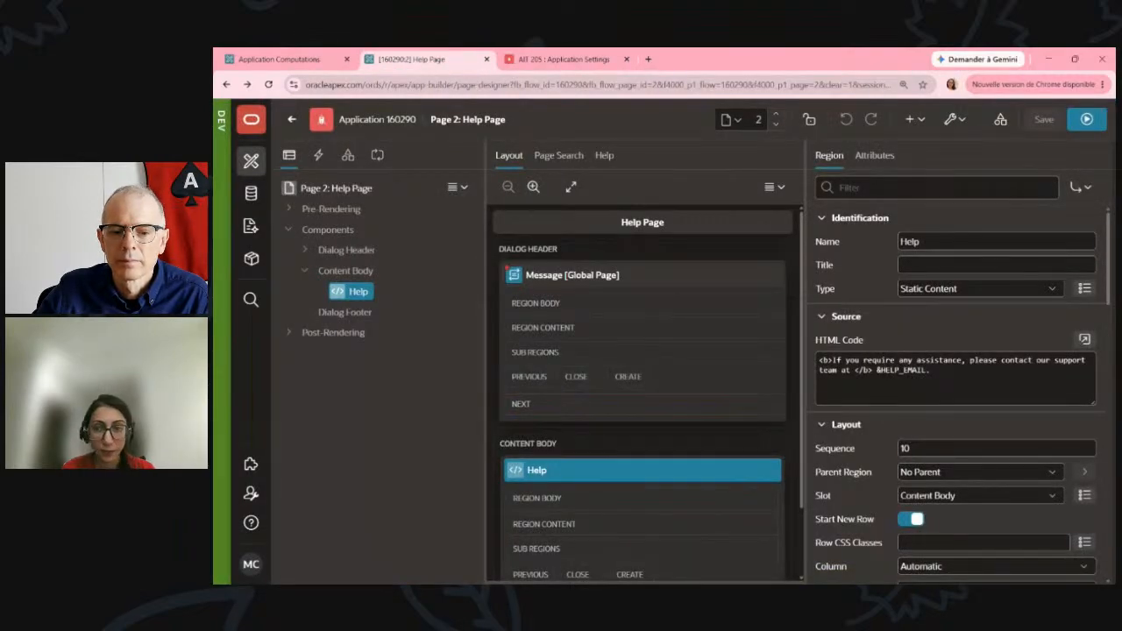
left_click(1084, 339)
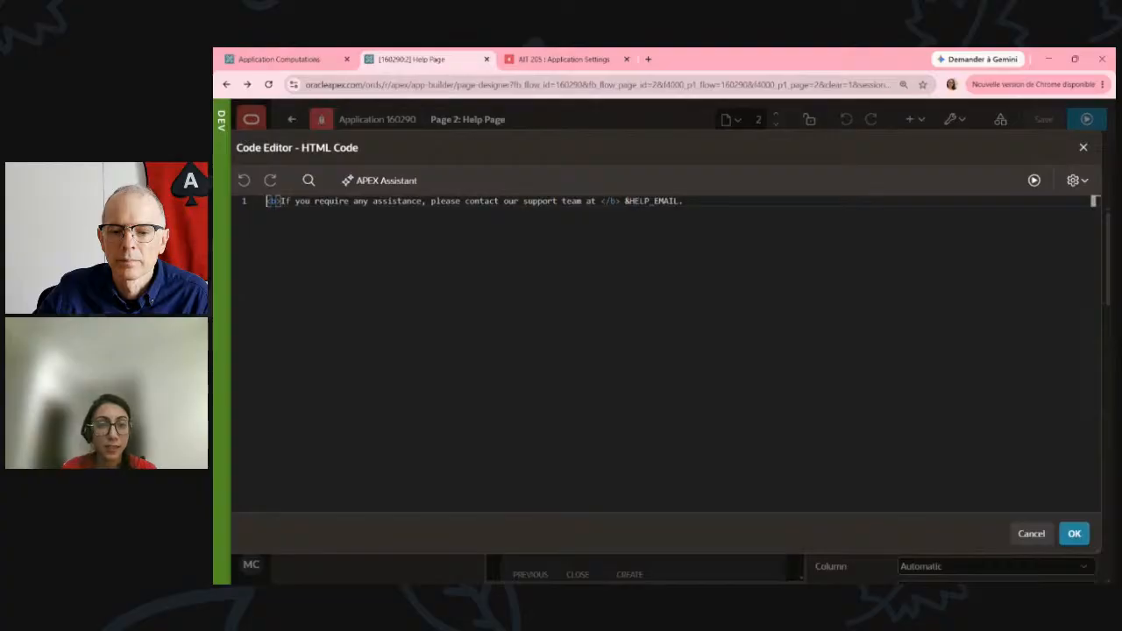
left_click_drag(625, 200, 680, 201)
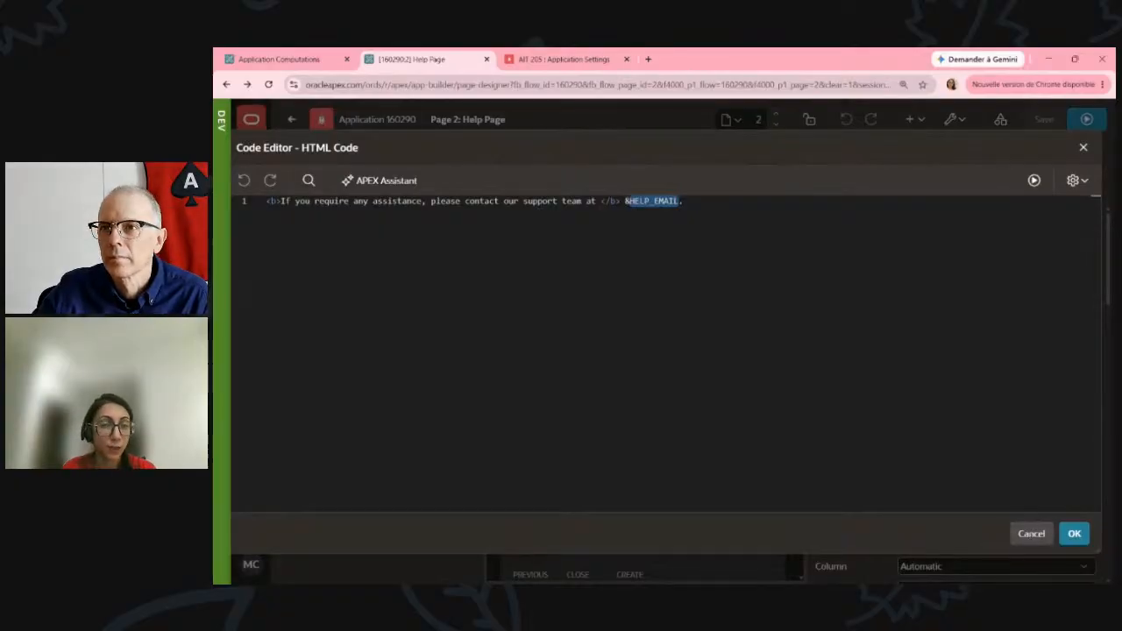
left_click(1031, 535)
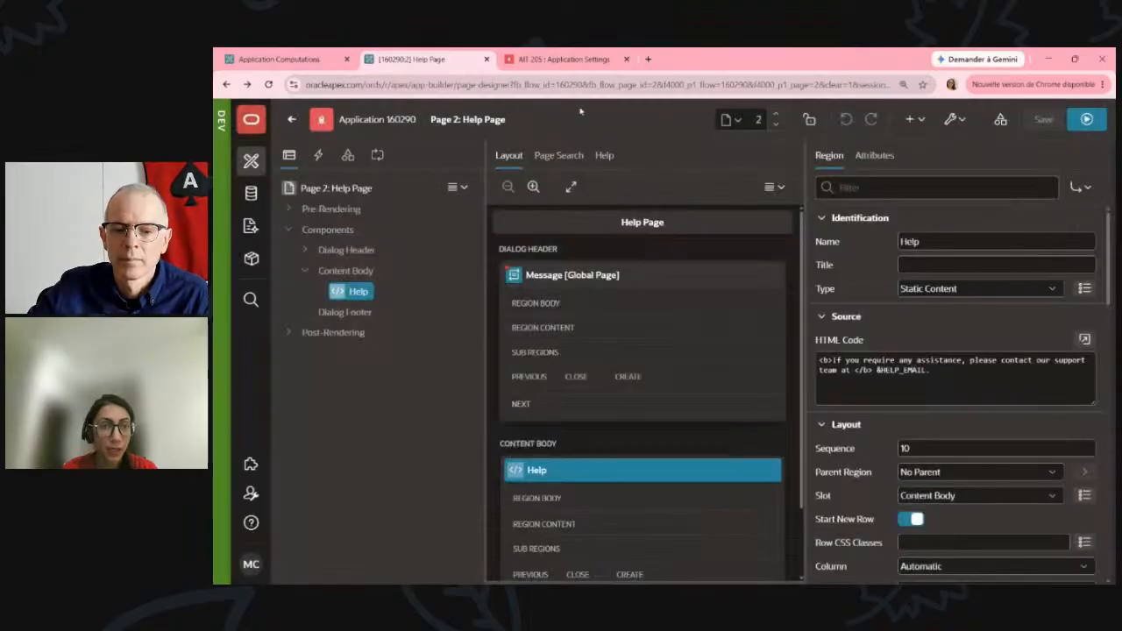
Open the HELP_EMAIL application computation and examine its computation point and PL/SQL expression.
left_click(279, 59)
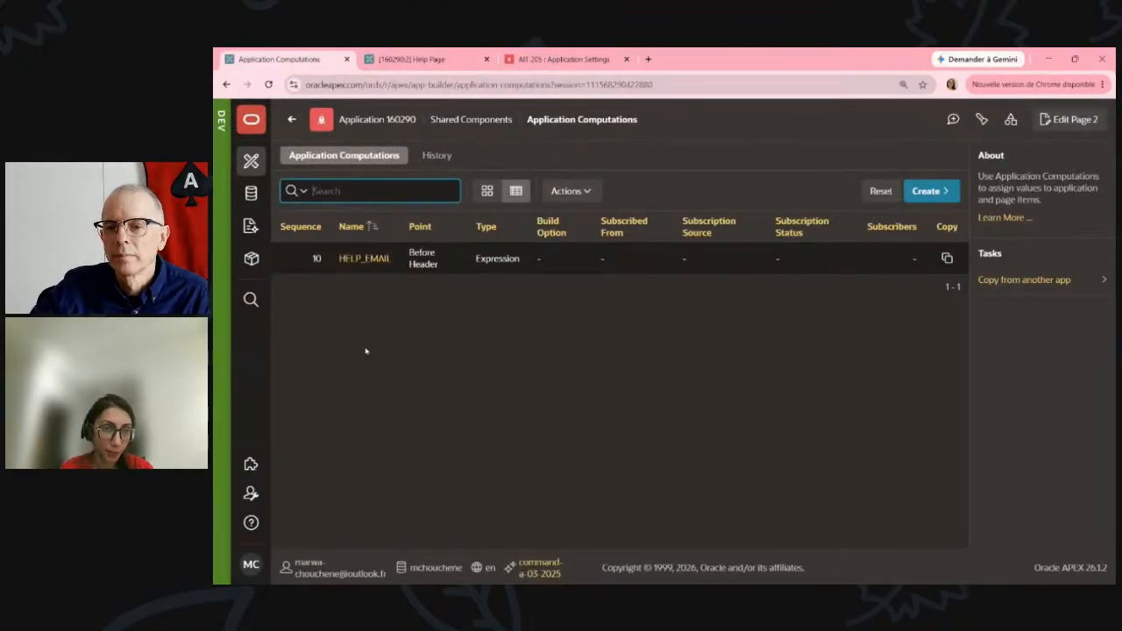
left_click(368, 261)
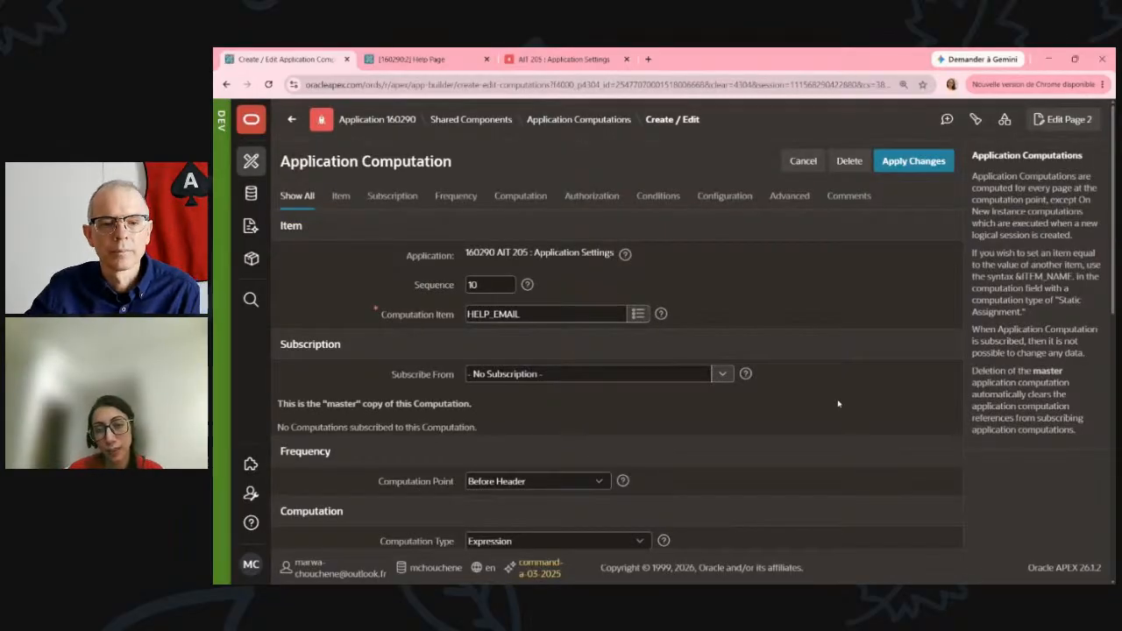
scroll(837, 404, "down", 2)
scroll(838, 404, "down", 1)
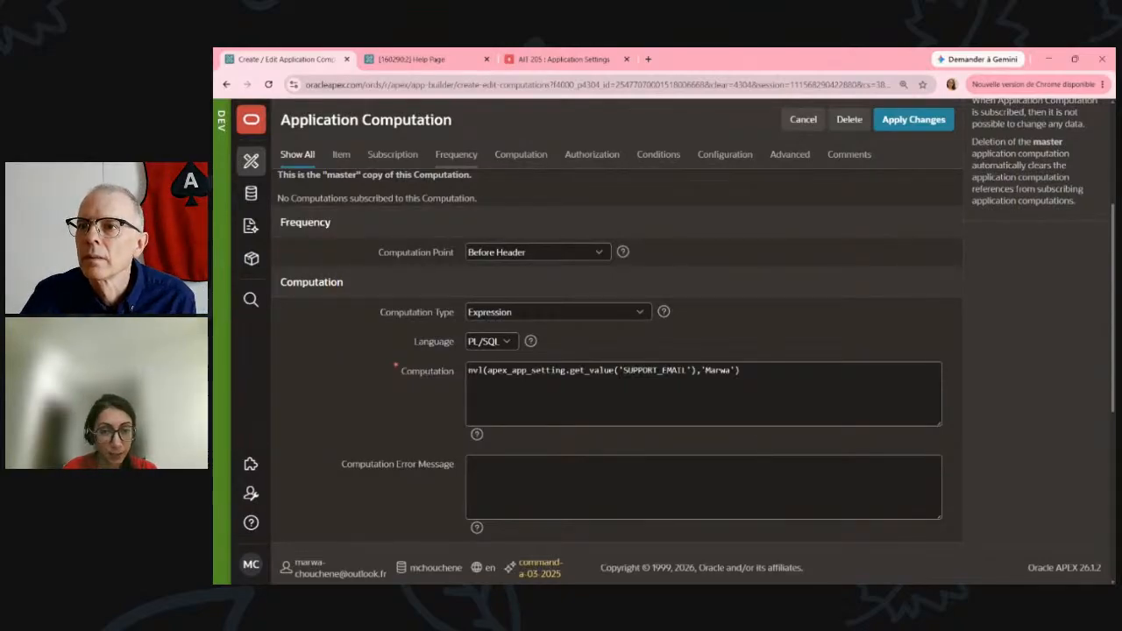
double_click(591, 370)
double_click(653, 369)
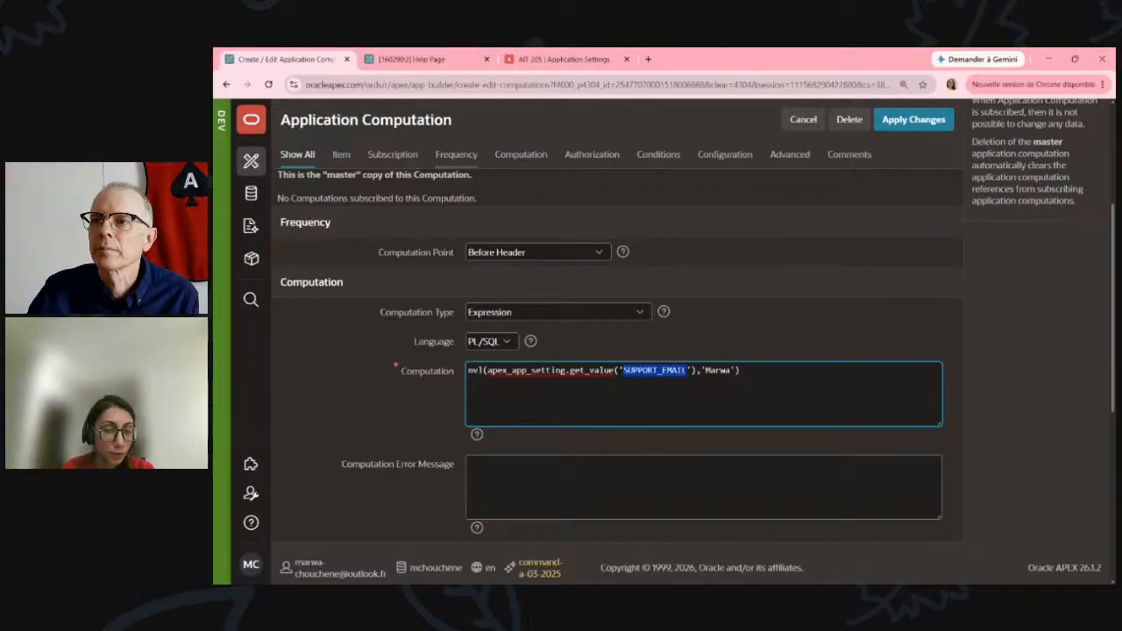
key("ctrl+plus")
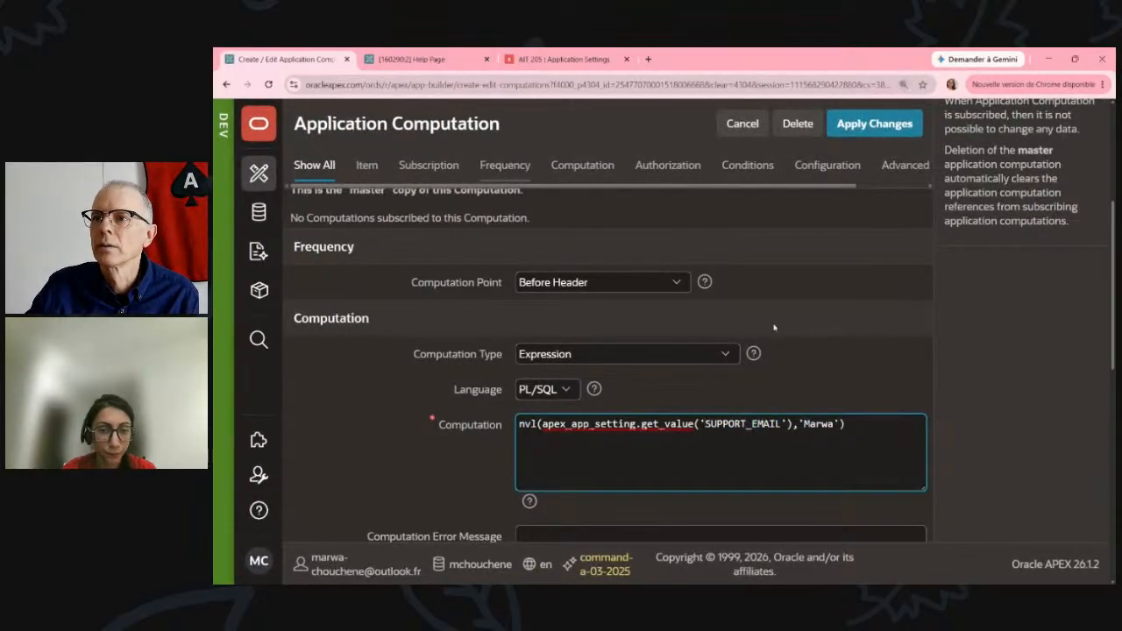
scroll(774, 327, "up", 2)
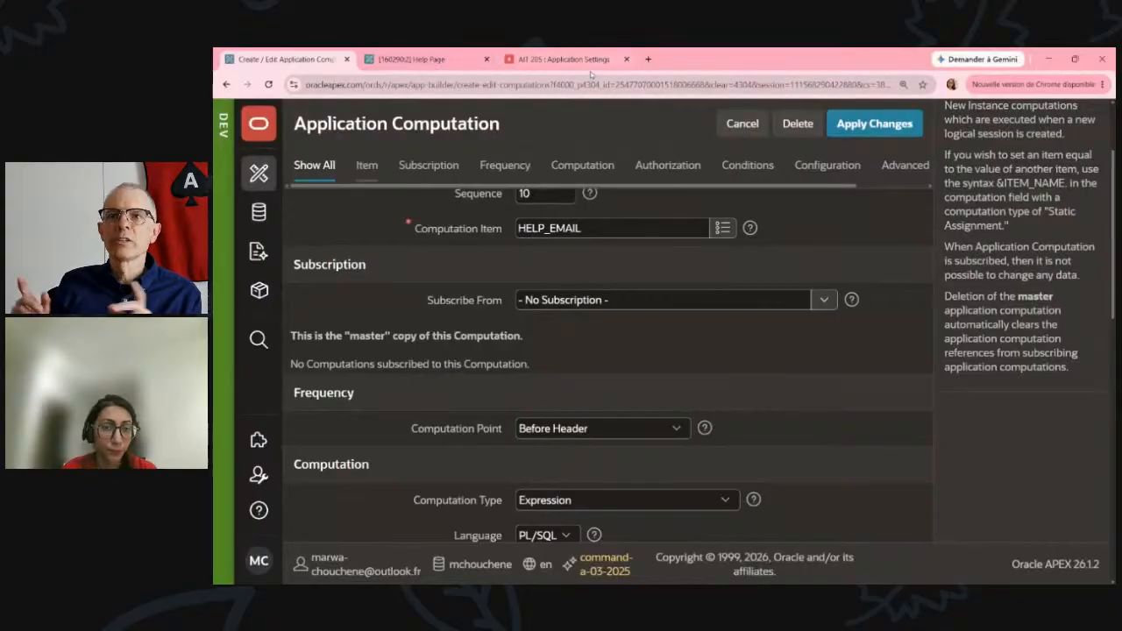
scroll(853, 378, "down", 2)
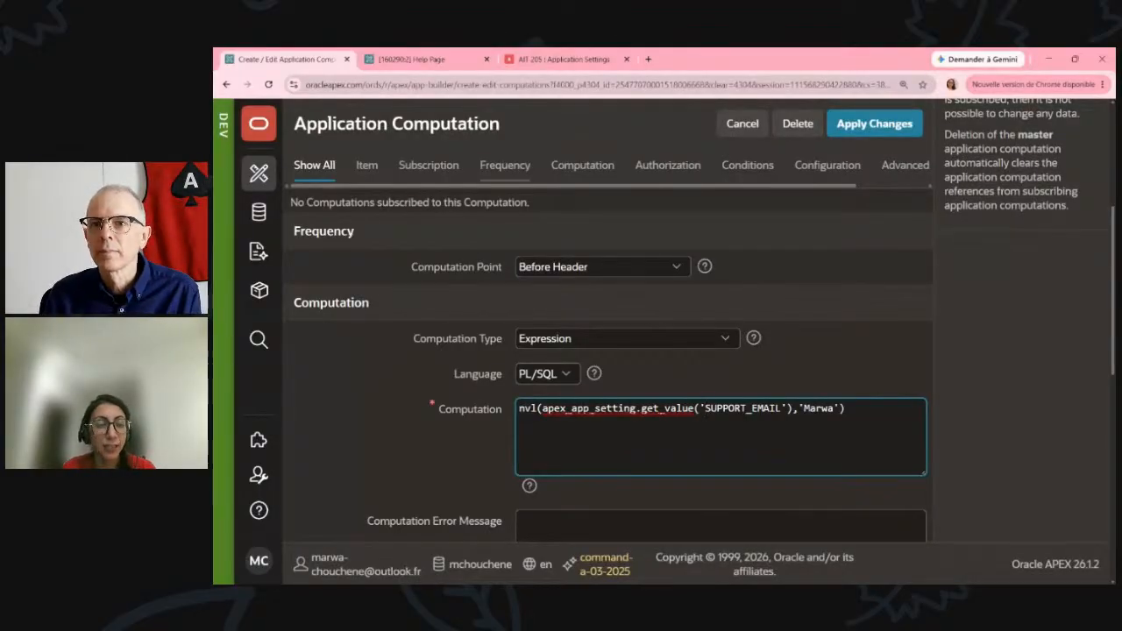
scroll(676, 210, "up", 5)
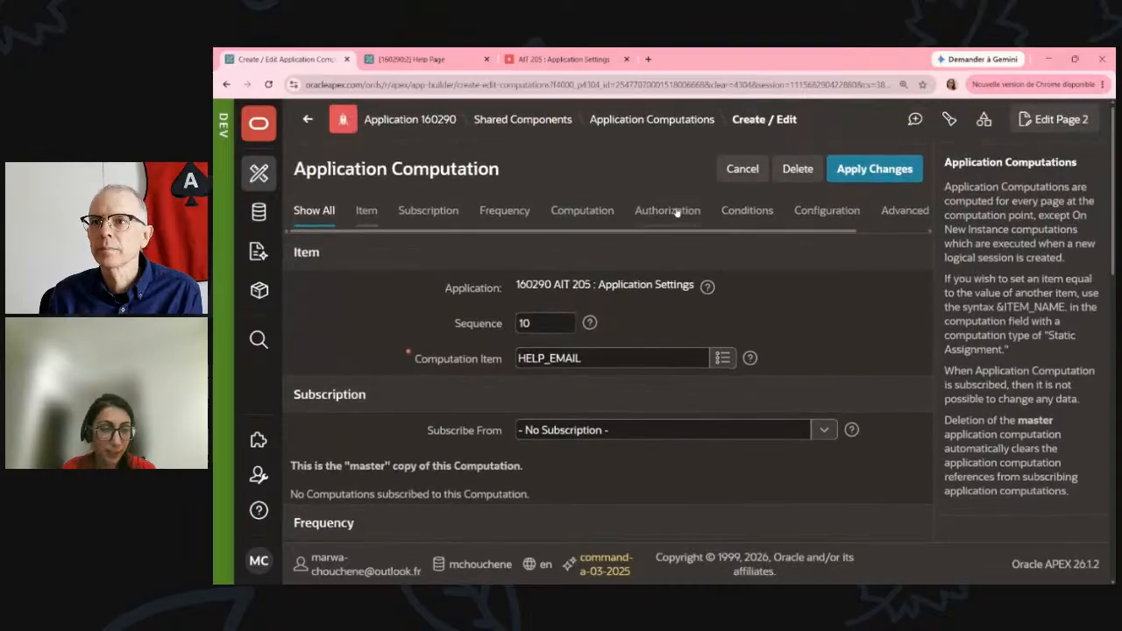
Open Application Settings in the Shared Components and inspect the value of SUPPORT_EMAIL.
left_click(536, 127)
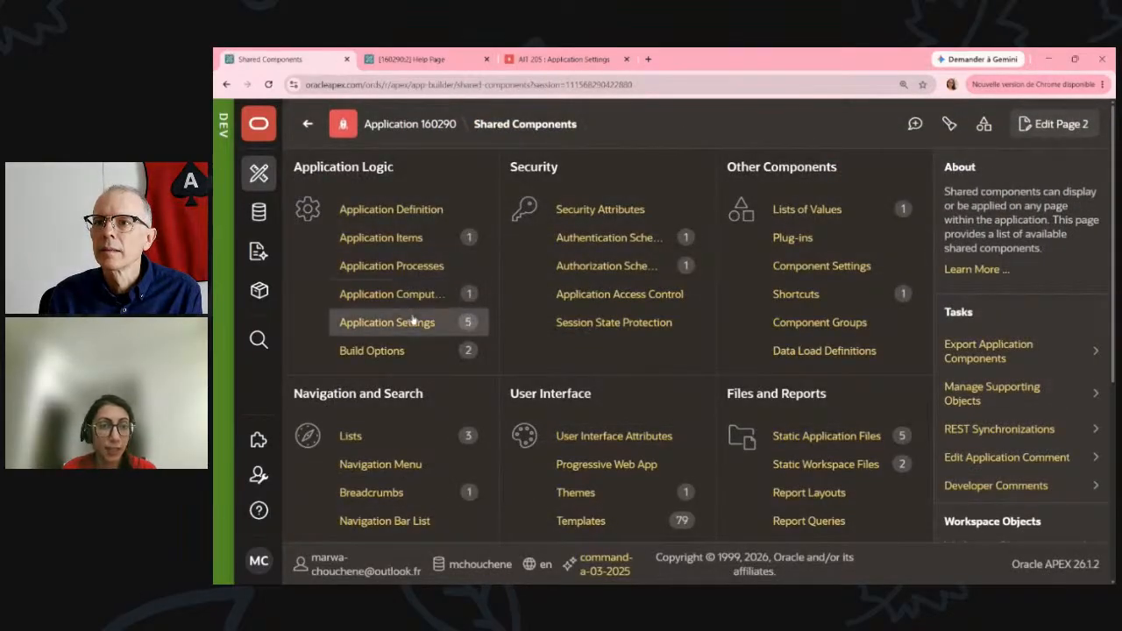
left_click(413, 321)
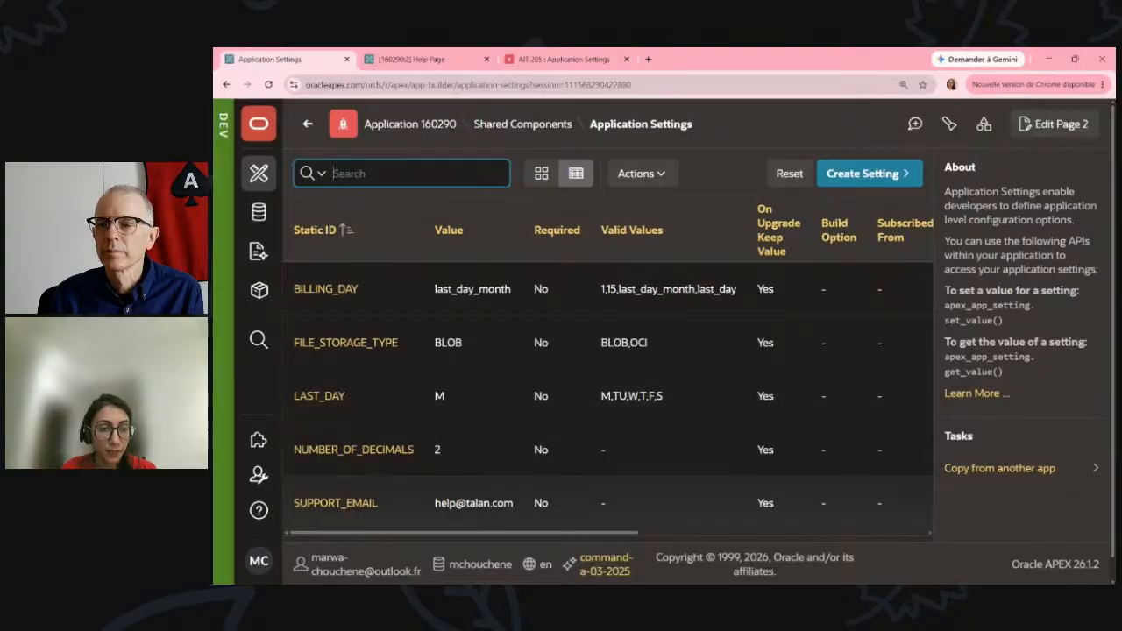
double_click(444, 502)
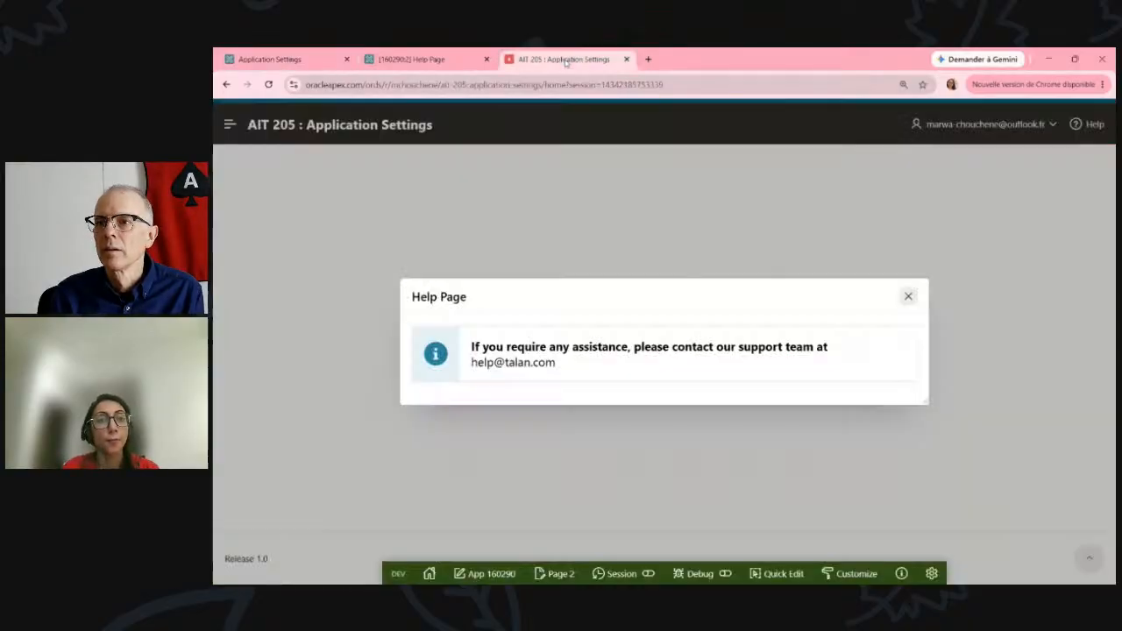
Close the Help dialog in the running application and review the Application Settings form on the Administration page.
left_click(565, 59)
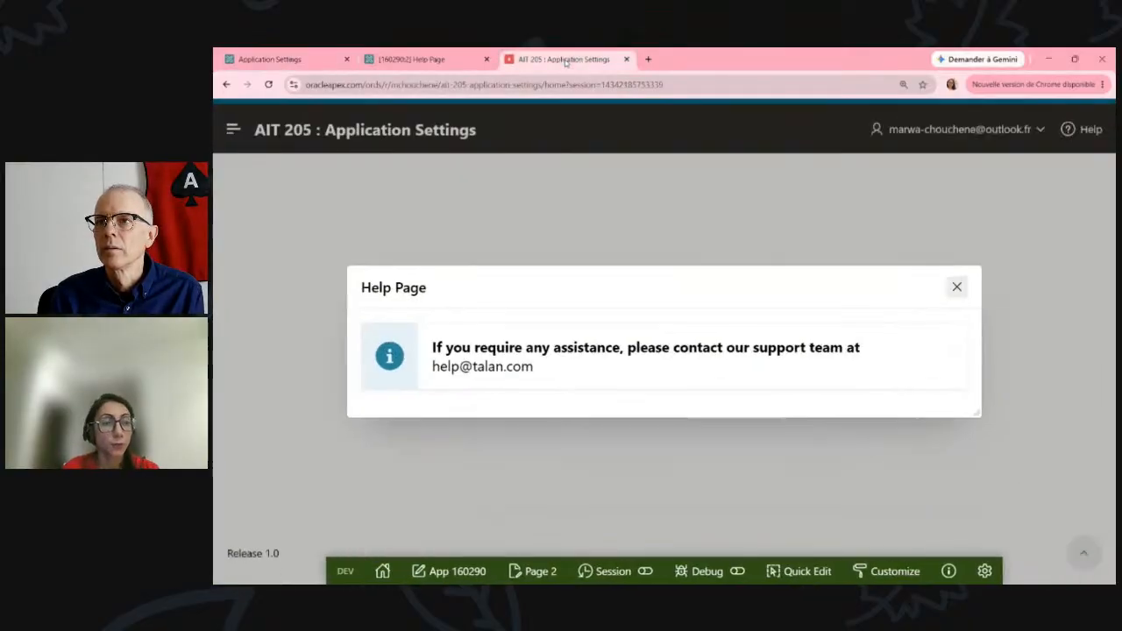
left_click(956, 287)
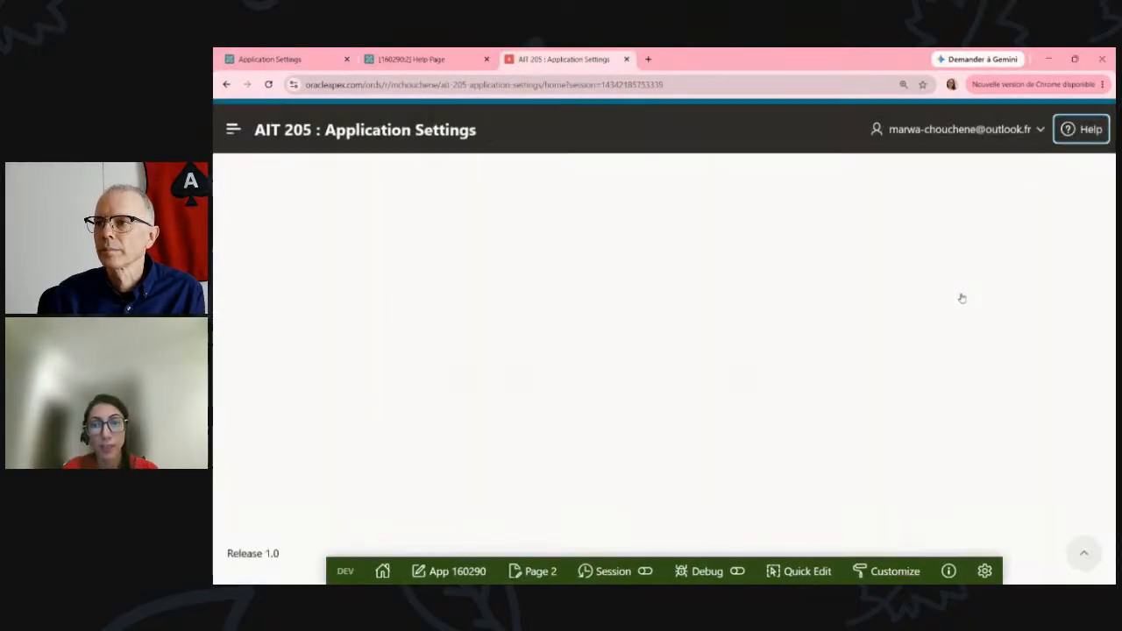
left_click(238, 139)
left_click(285, 210)
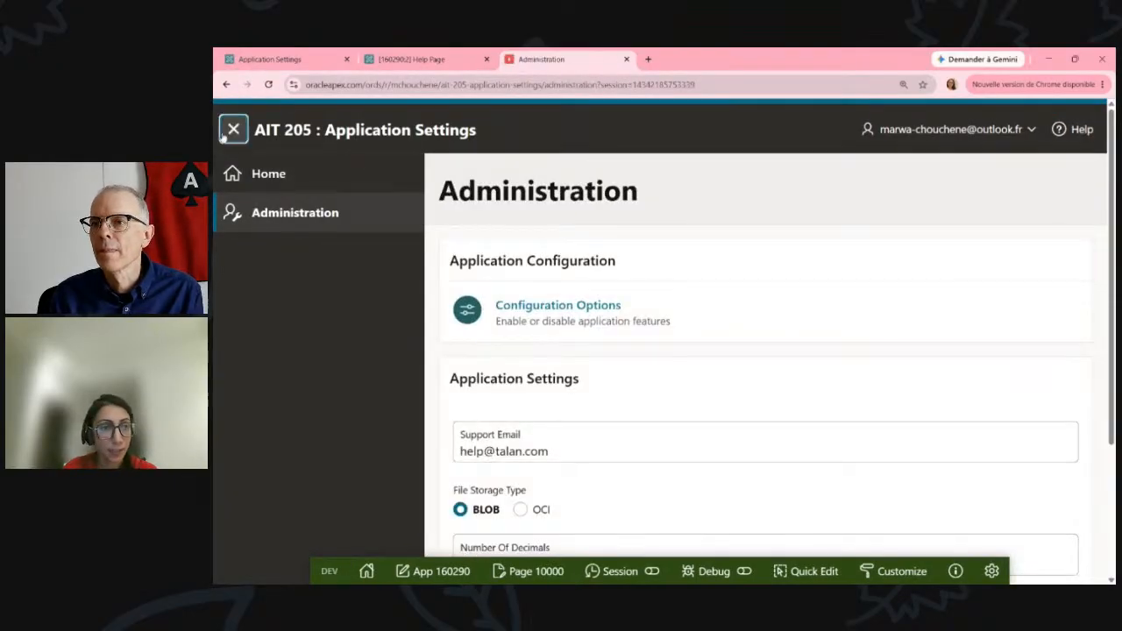
scroll(500, 351, "down", 2)
scroll(508, 369, "up", 1)
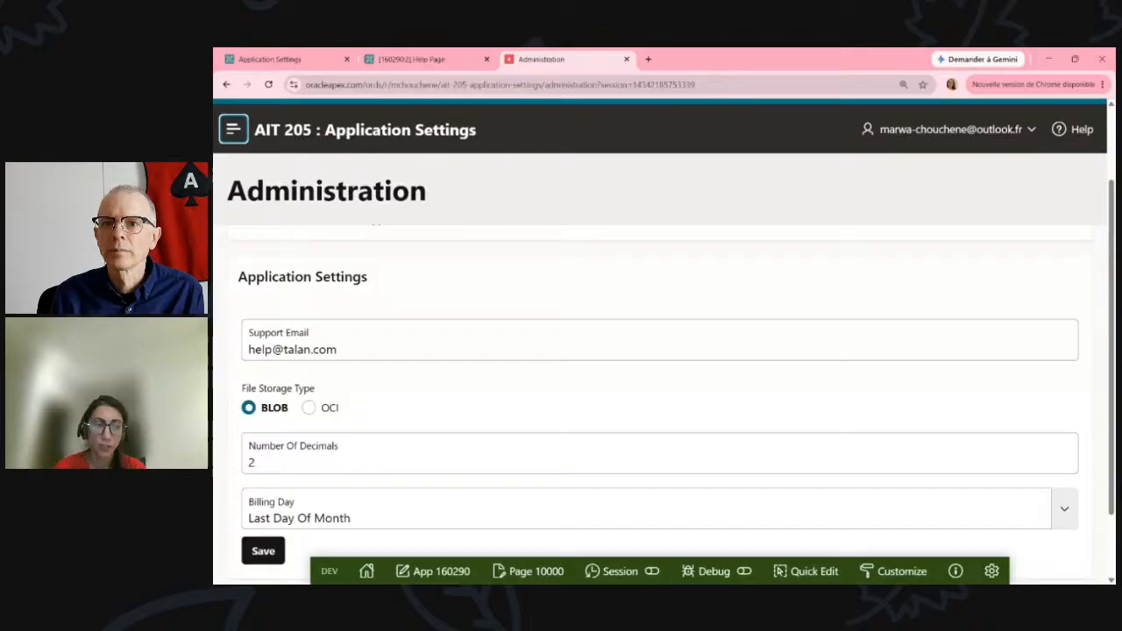
scroll(659, 394, "down", 2)
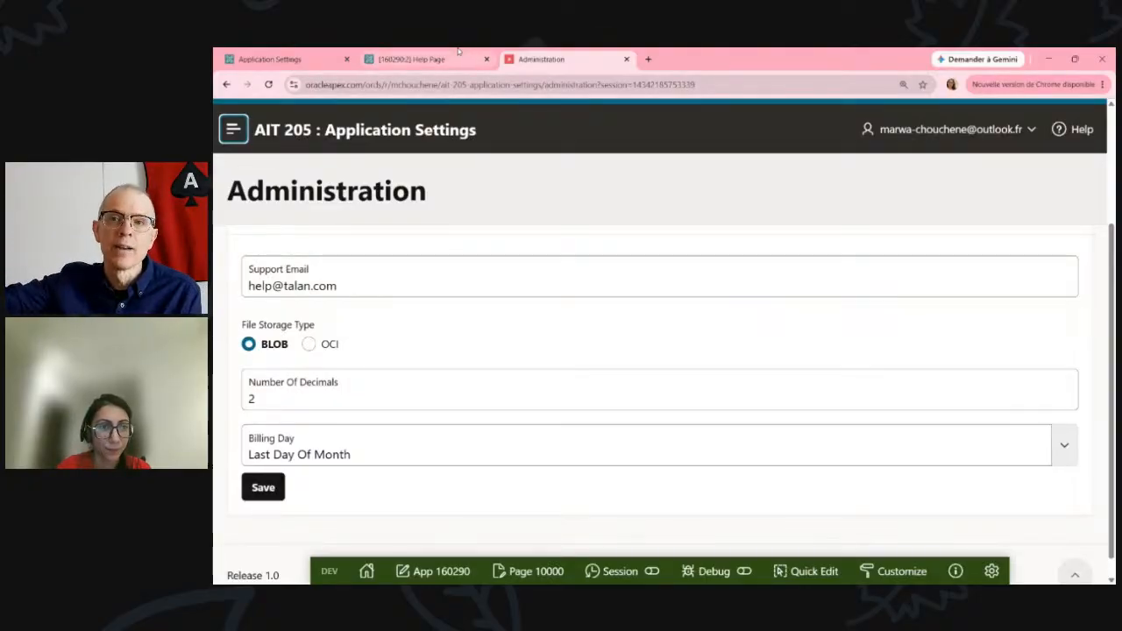
View the SUPPORT_EMAIL application setting's attributes in the App Builder, including On Upgrade Keep Value, and close without changes.
left_click(338, 52)
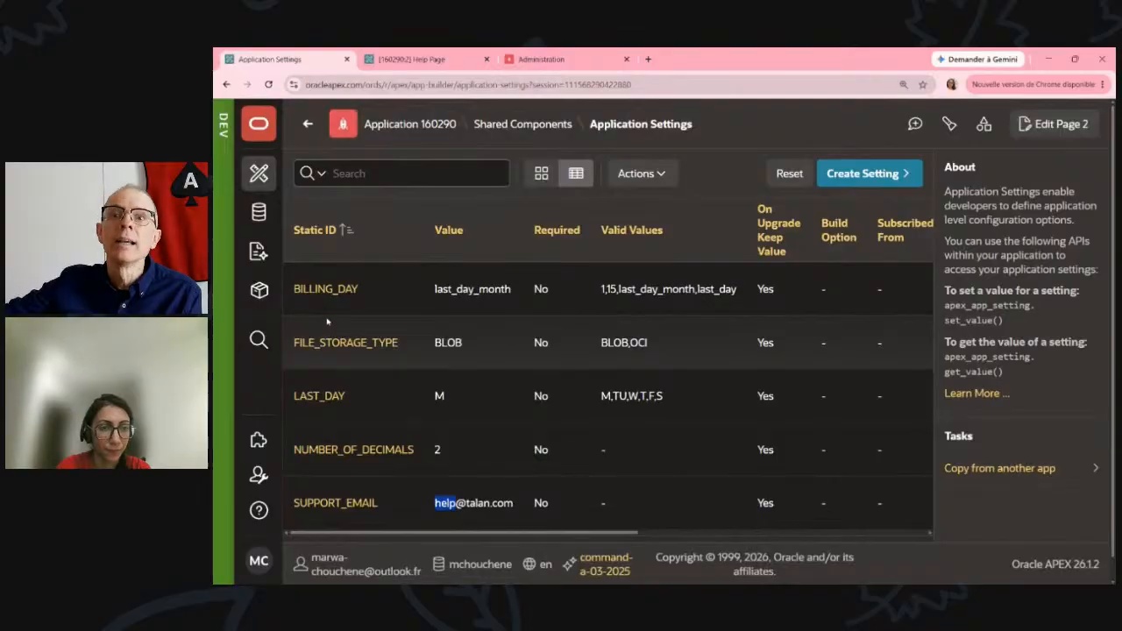
left_click(342, 503)
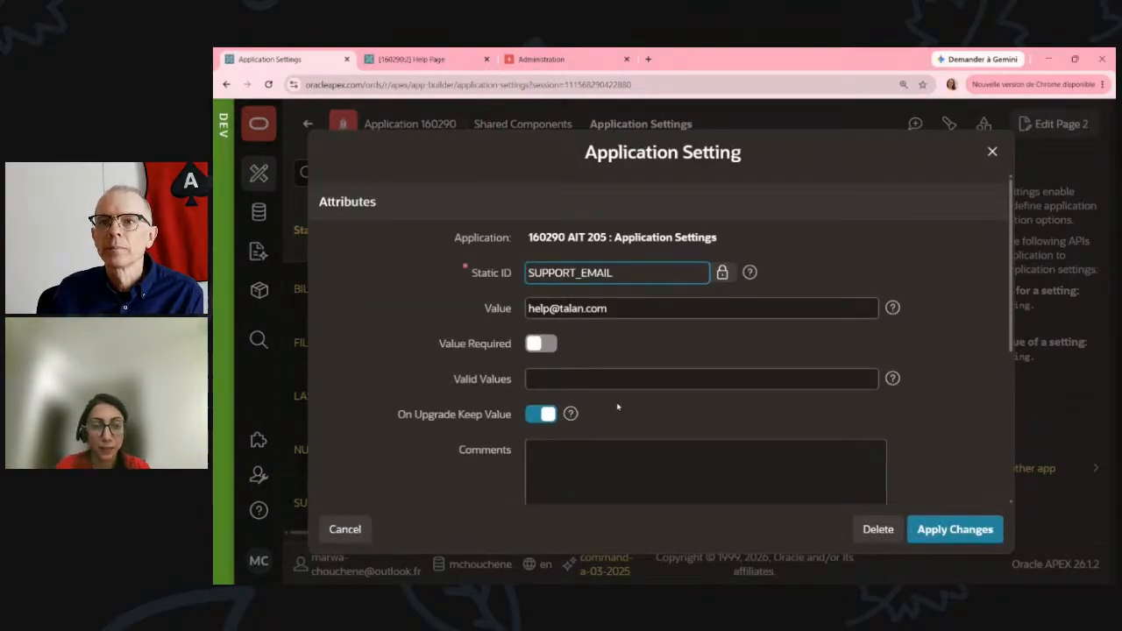
scroll(618, 408, "down", 1)
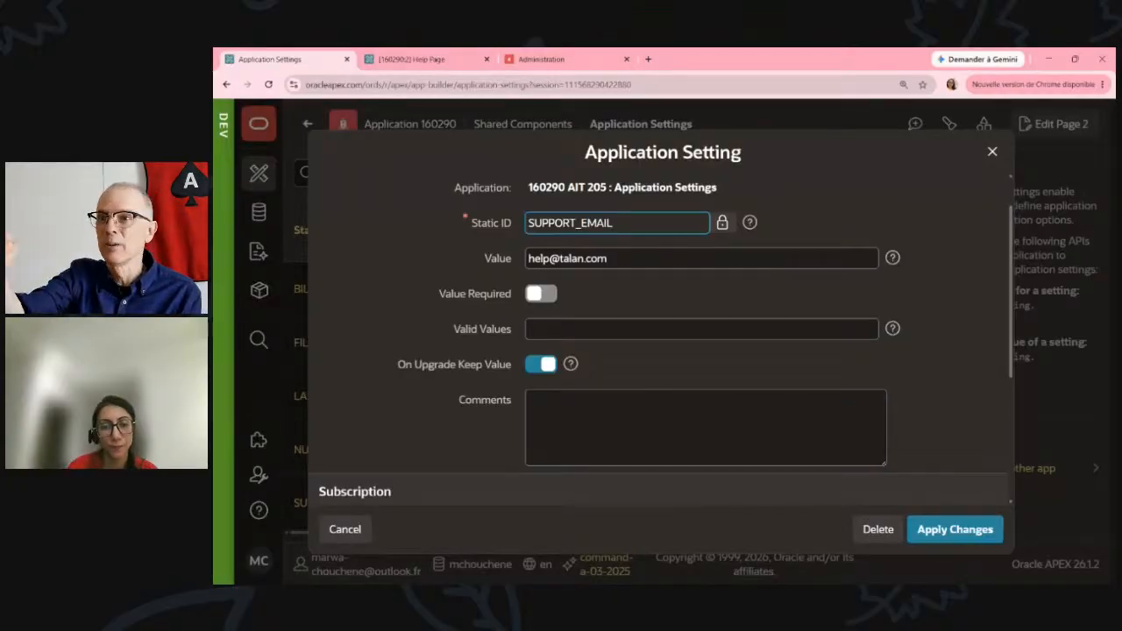
left_click(368, 529)
Replace the part before the @ in Support Email on the running application's Administration page with a first name and save.
left_click(456, 59)
left_click(511, 55)
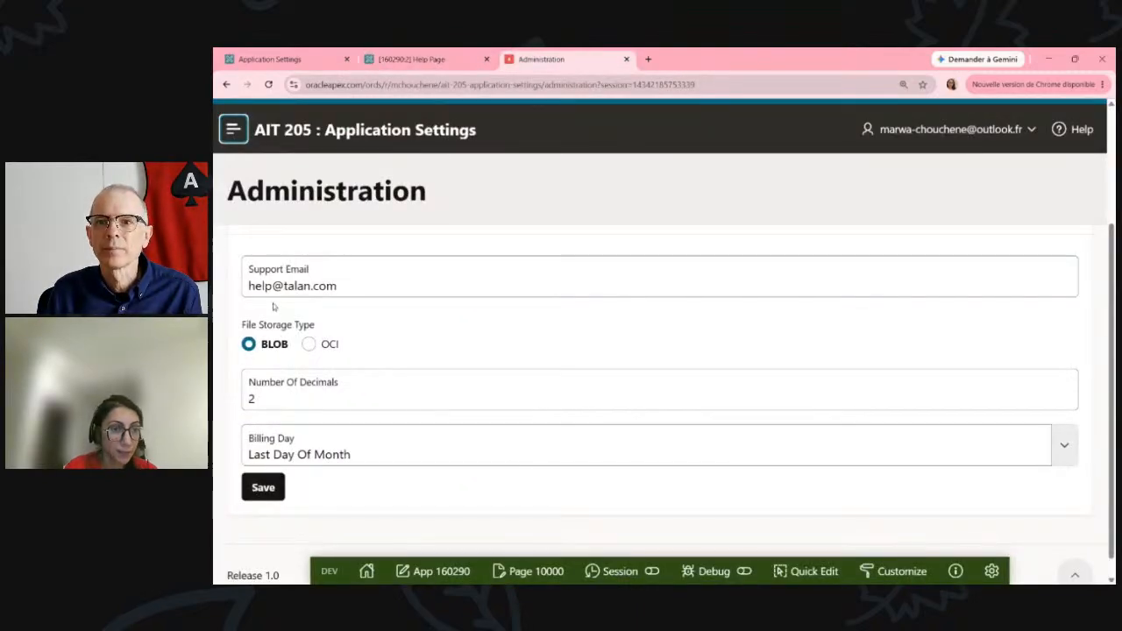
left_click_drag(274, 287, 243, 286)
type("marwa")
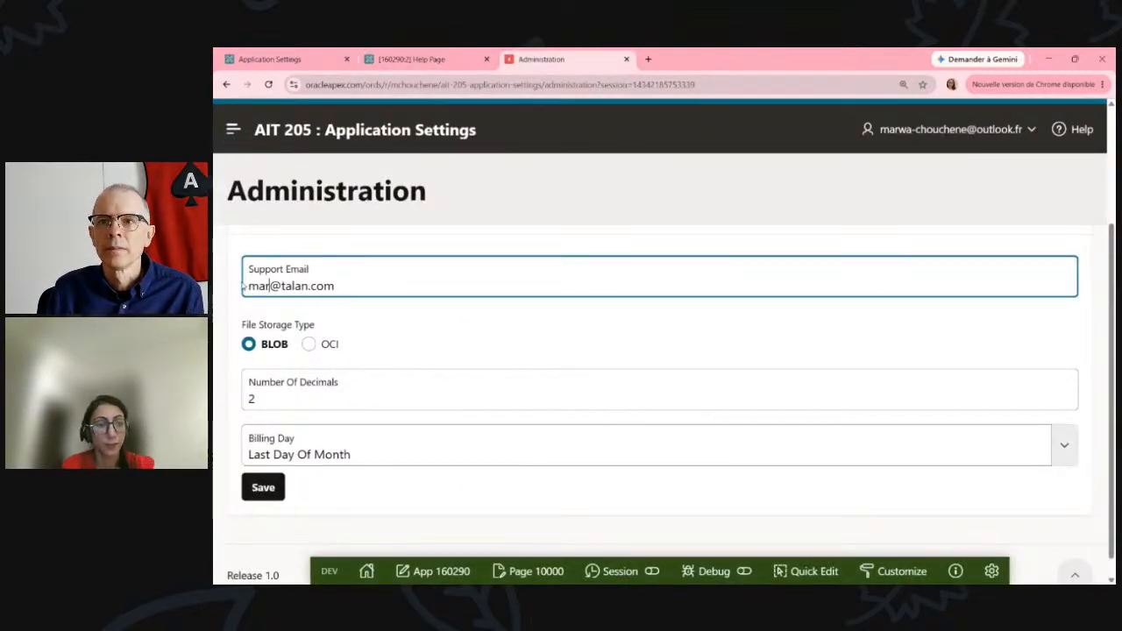
left_click(271, 487)
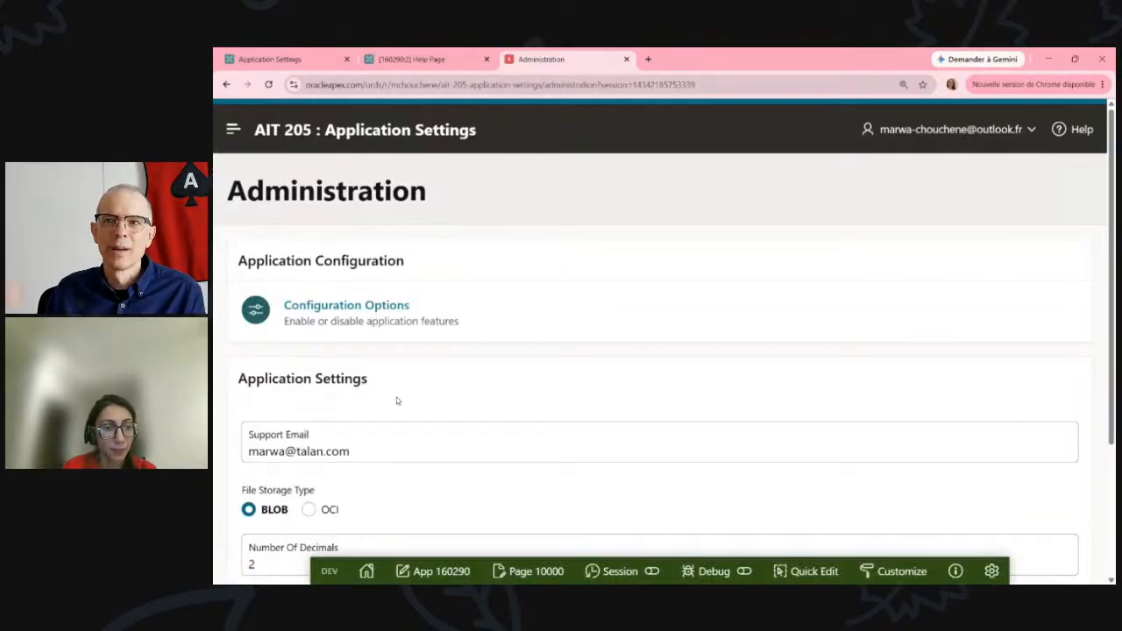
Return to the Application Settings list in the App Builder and refresh it to check the SUPPORT_EMAIL value.
scroll(396, 399, "down", 2)
left_click(456, 56)
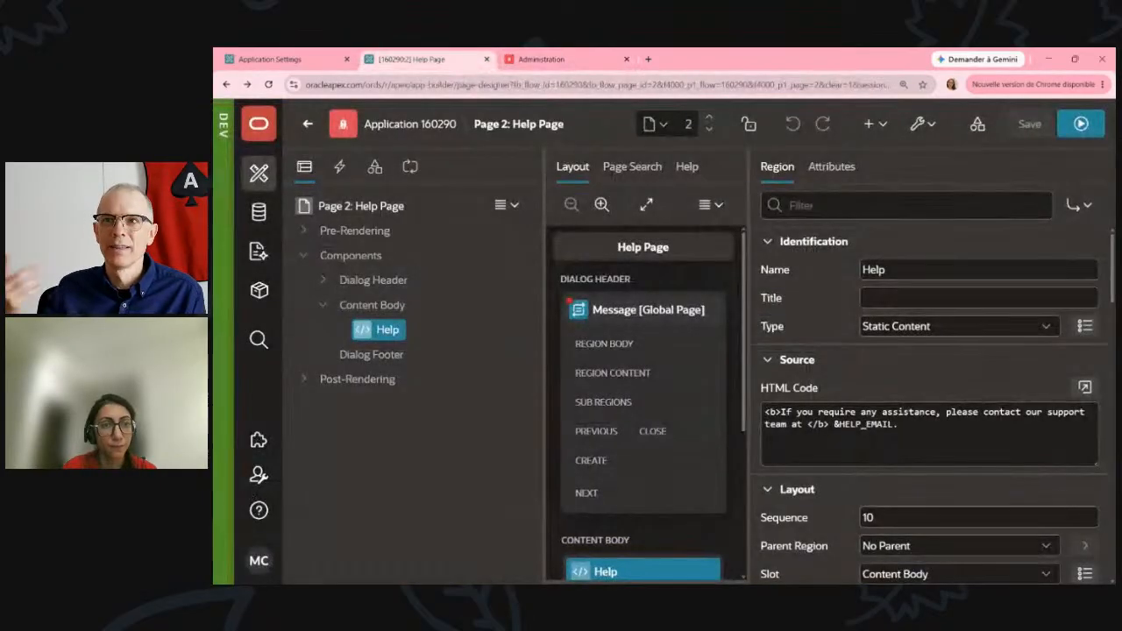
left_click(272, 59)
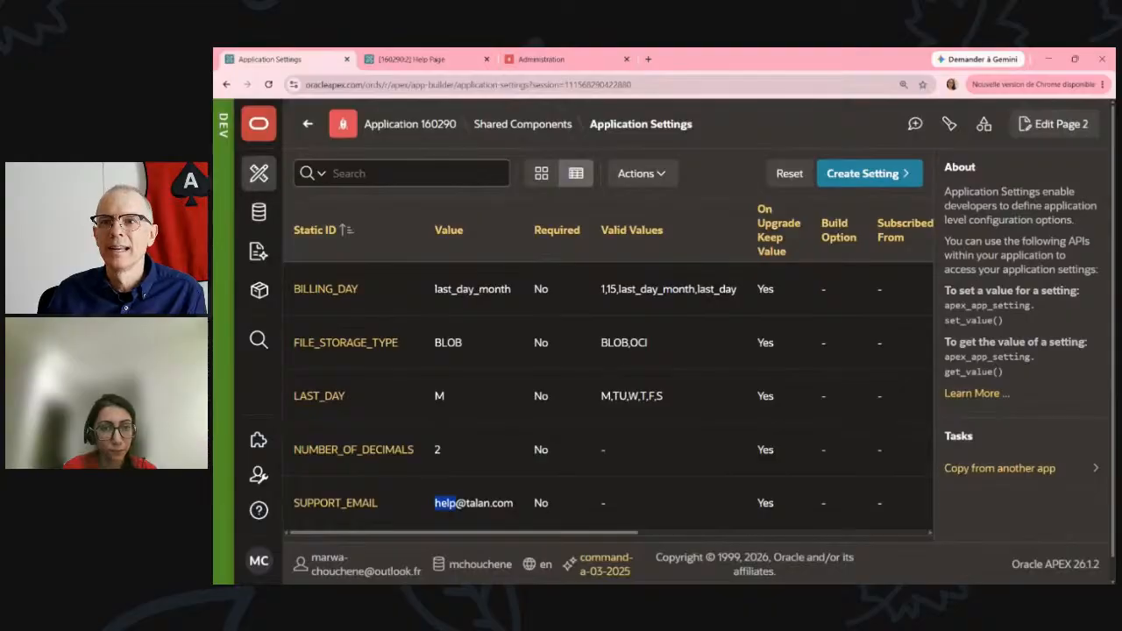
left_click(482, 174)
key("Return")
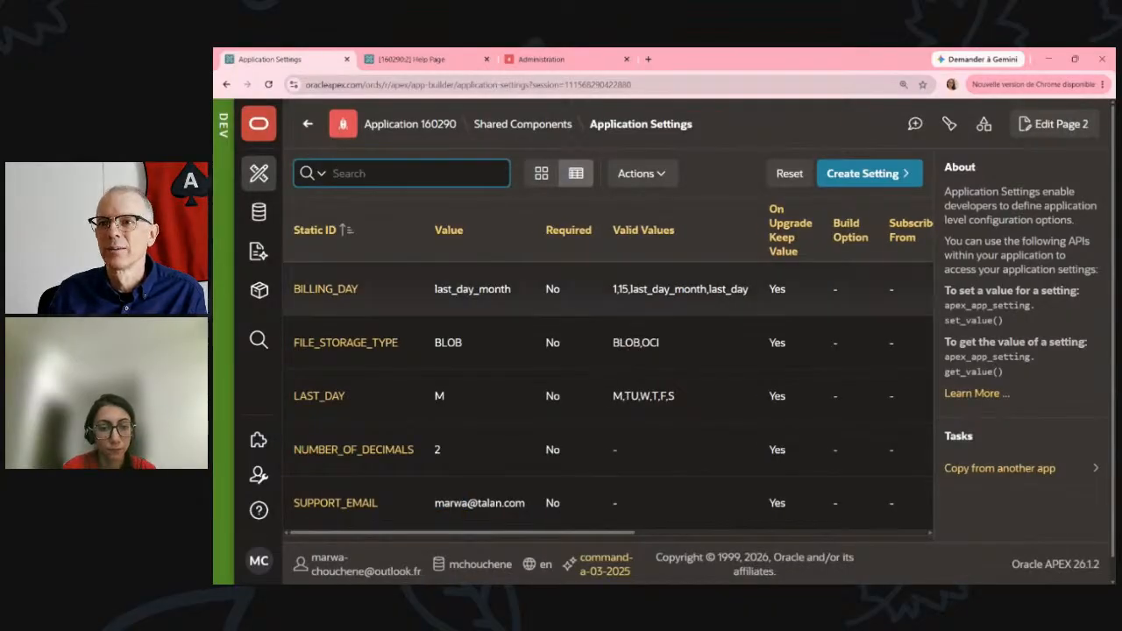
Check the SUPPORT_EMAIL value in the Application Settings list, and review the settings form on the running application's Administration page.
double_click(451, 503)
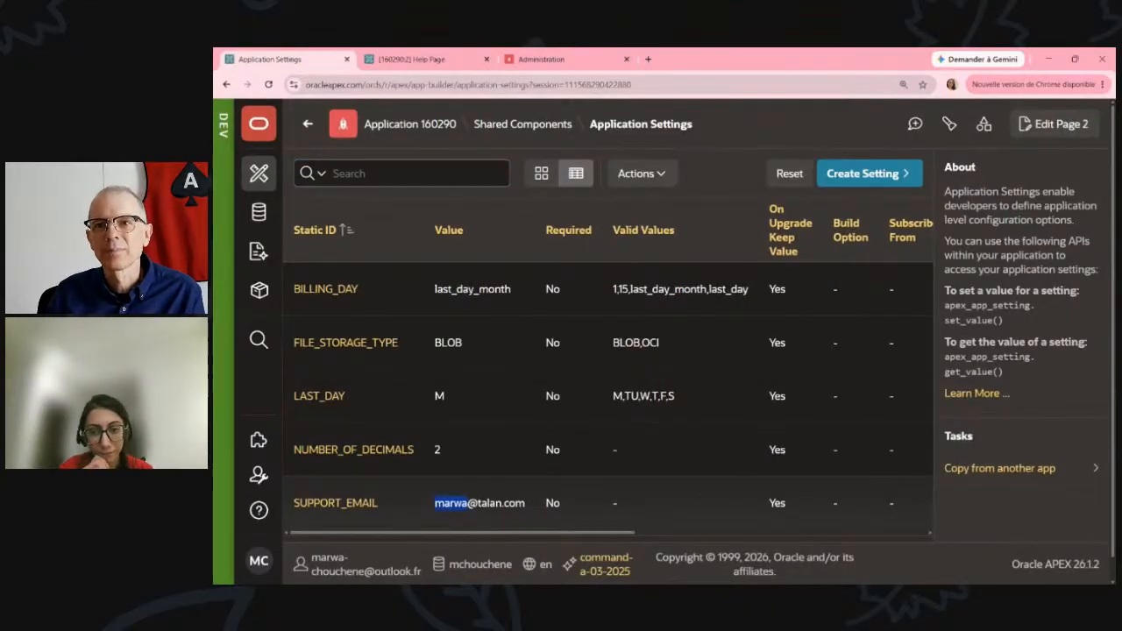
left_click(452, 504)
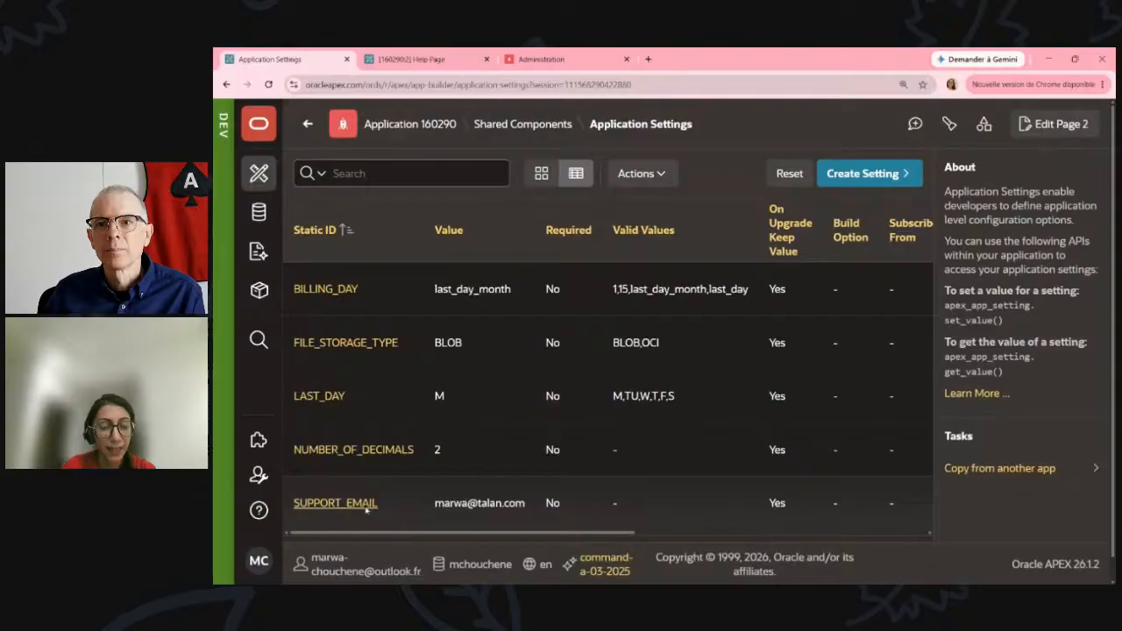
left_click(550, 56)
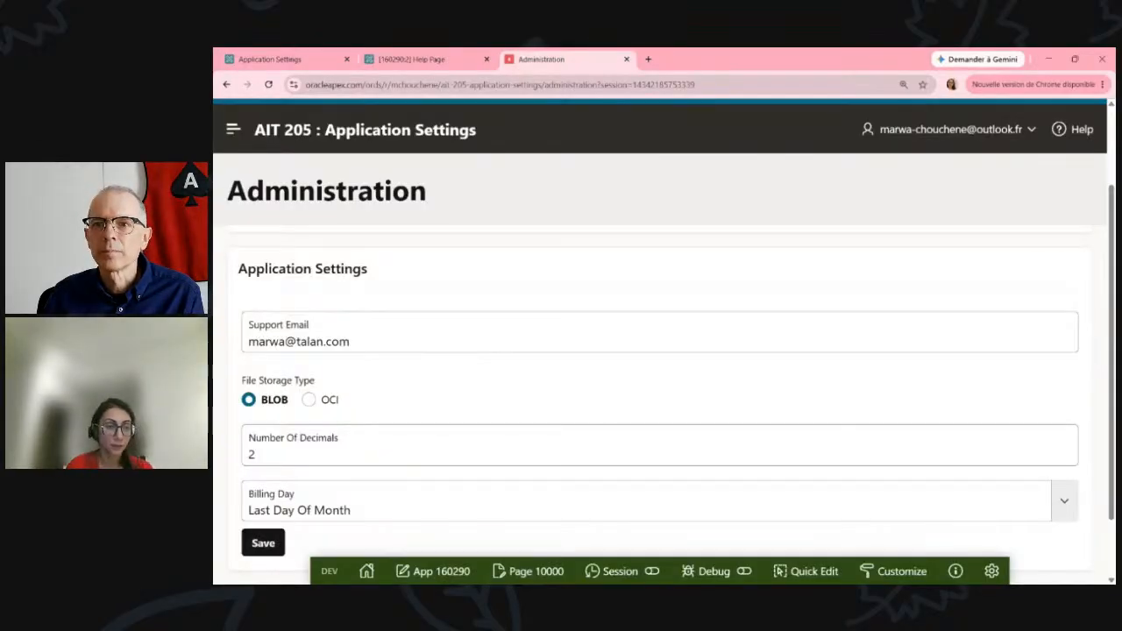
scroll(659, 394, "down", 1)
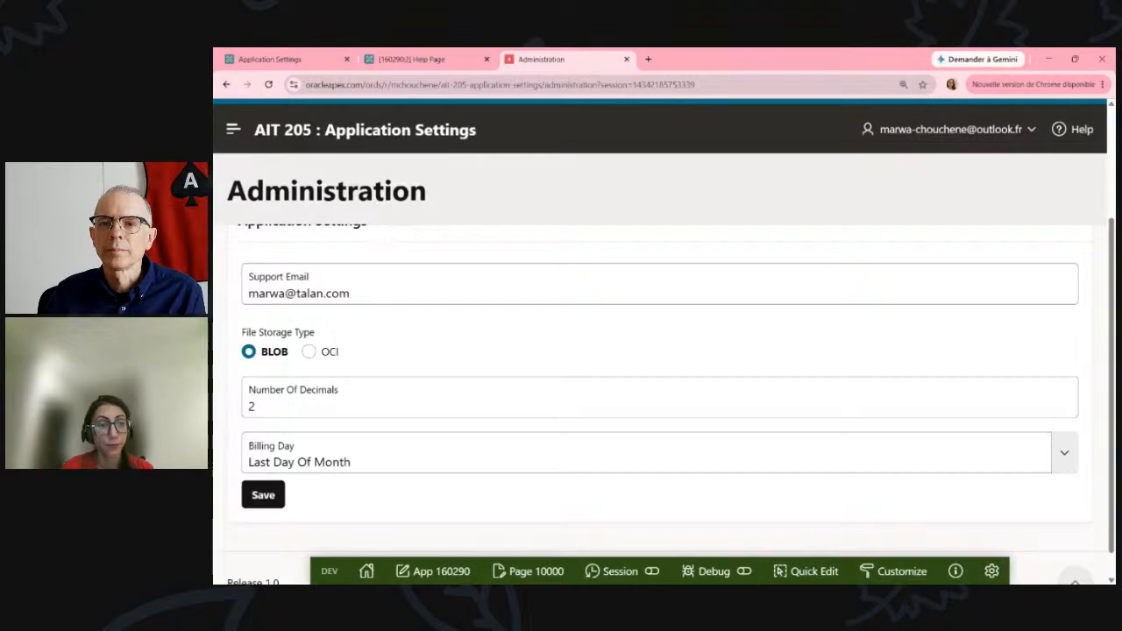
scroll(658, 395, "down", 1)
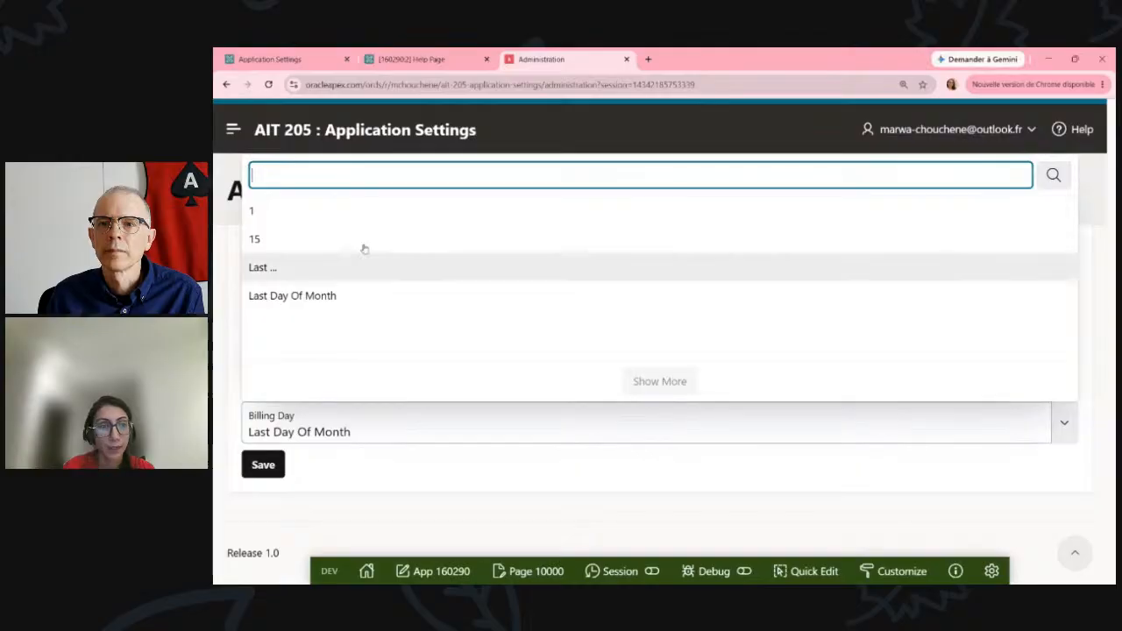
Try 15 and Last Day Of Month as the Billing Day, and set it to "Last ..." to reveal the Last Day choices.
left_click(293, 237)
left_click(280, 412)
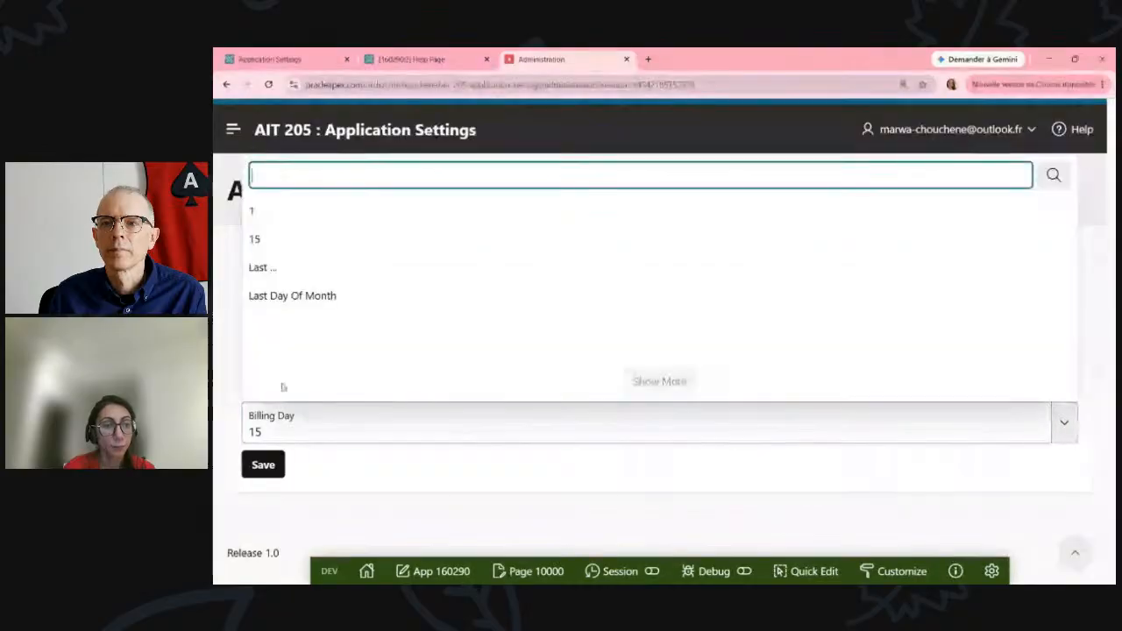
left_click(295, 296)
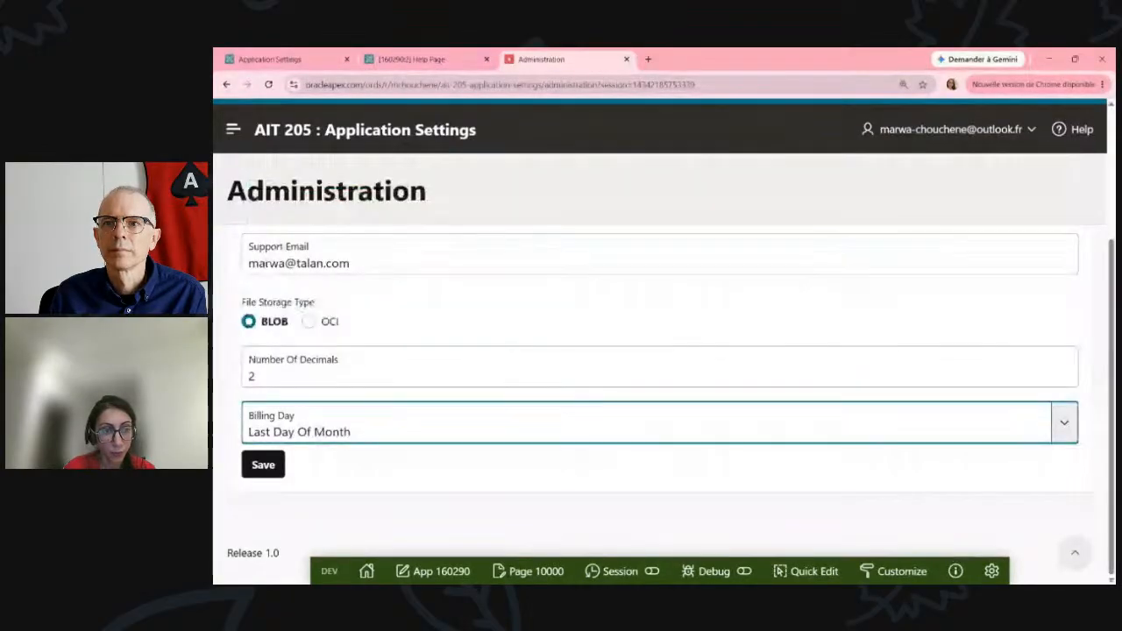
left_click(292, 408)
left_click(290, 267)
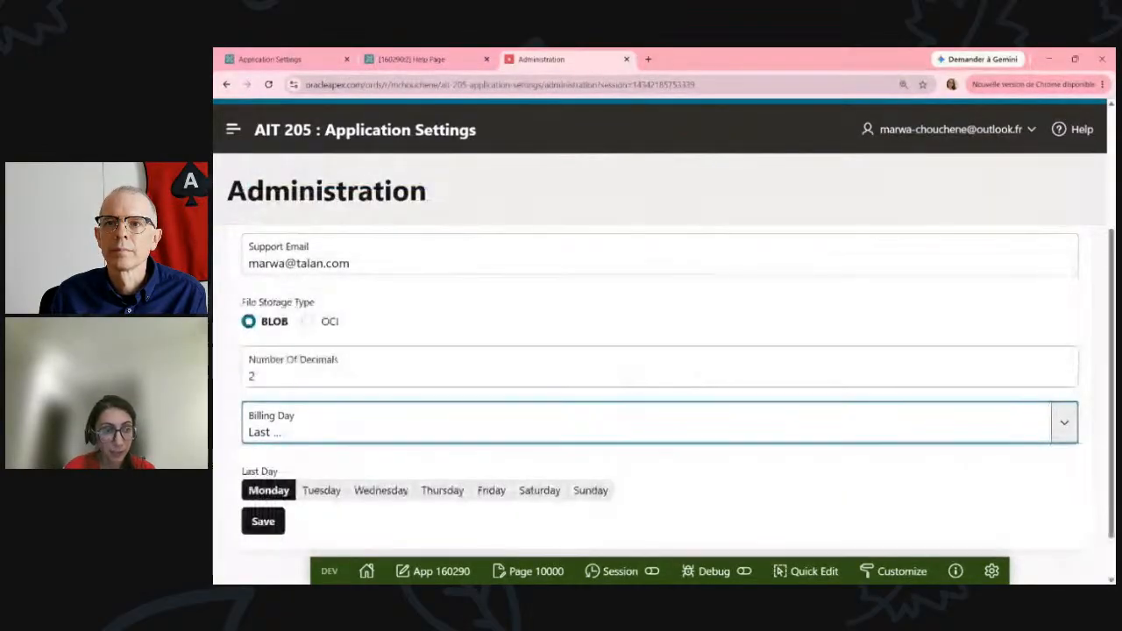
scroll(383, 438, "down", 1)
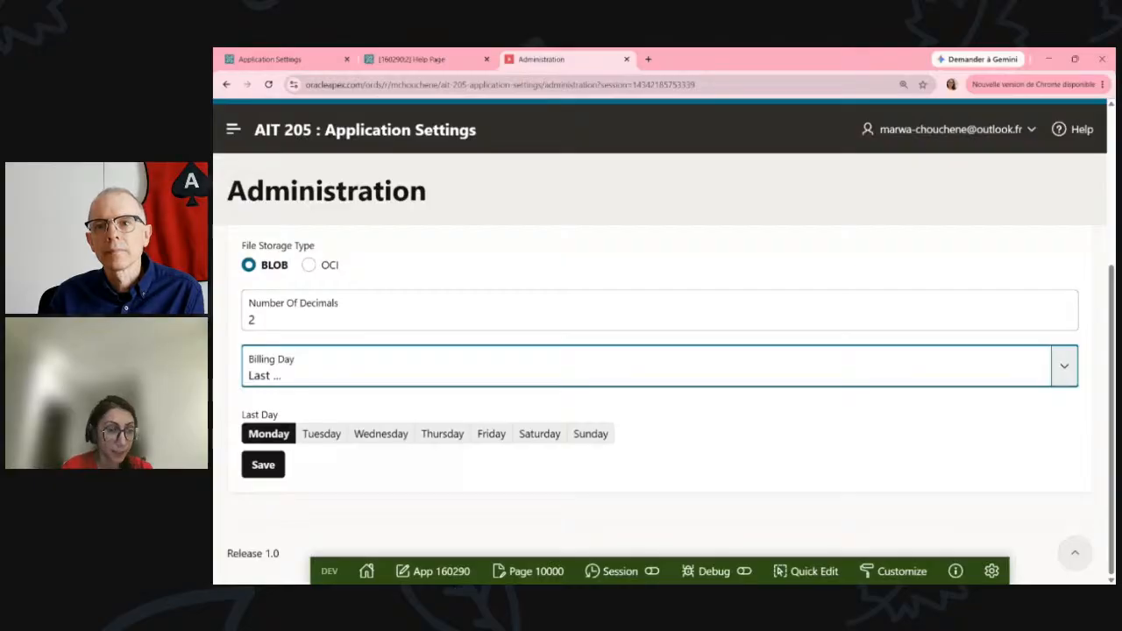
Return to the App Builder and open page 10000, Administration, in the Page Designer.
left_click(289, 60)
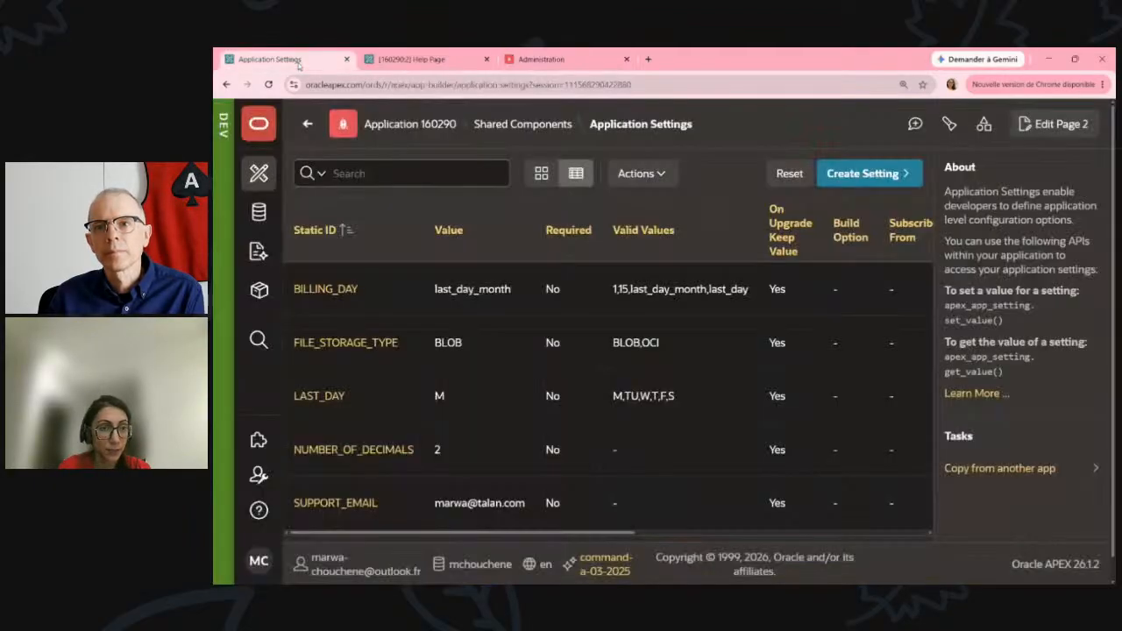
left_click(411, 60)
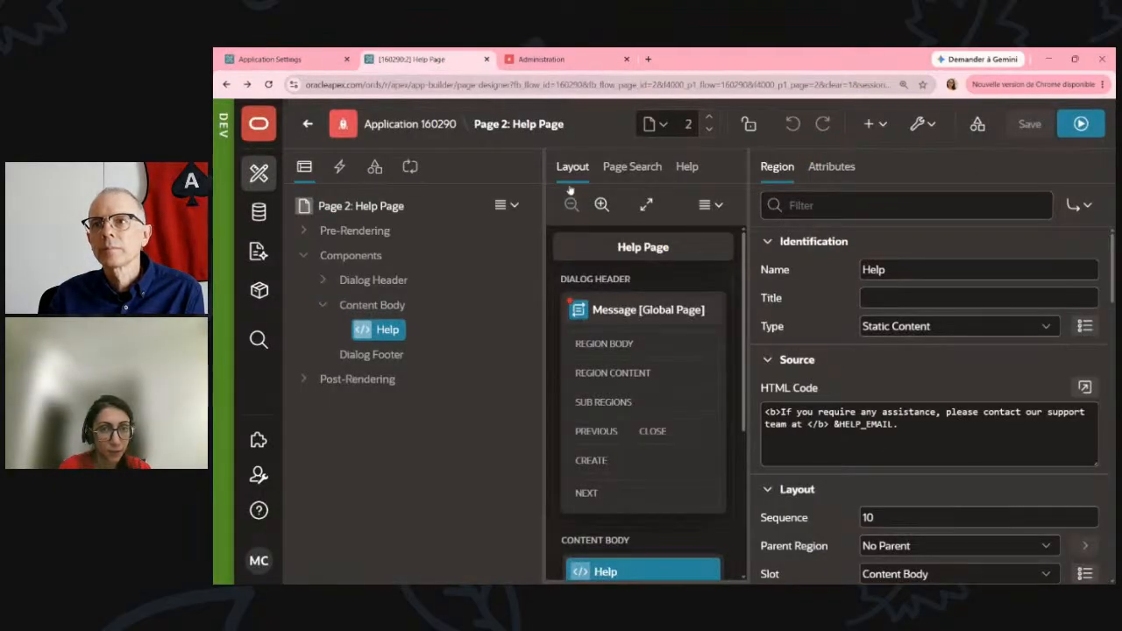
left_click(649, 124)
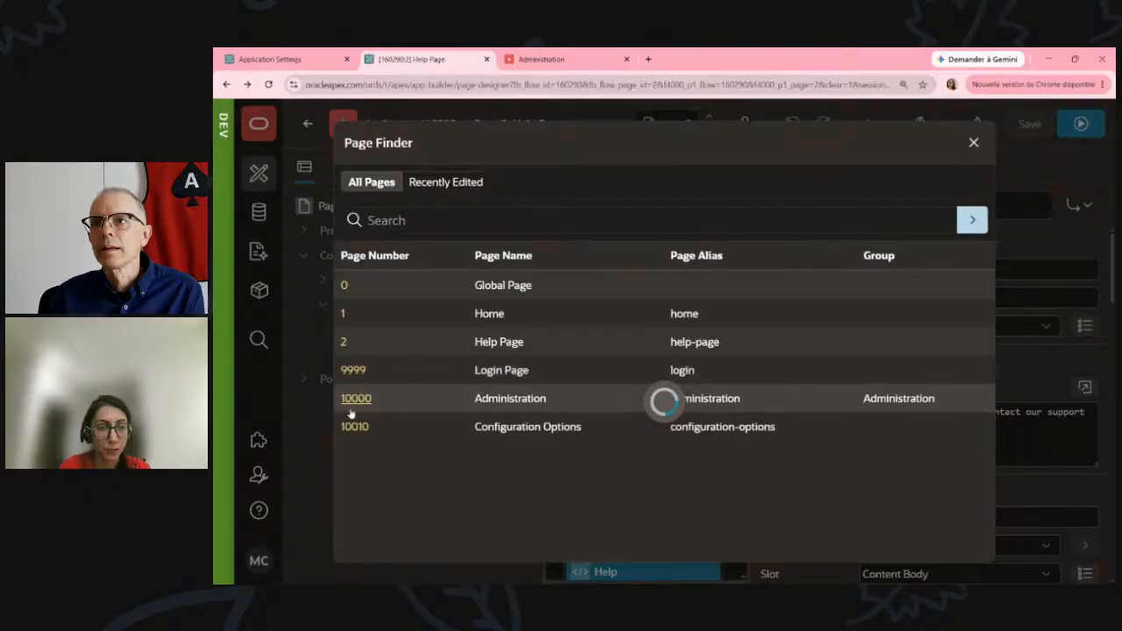
left_click(355, 398)
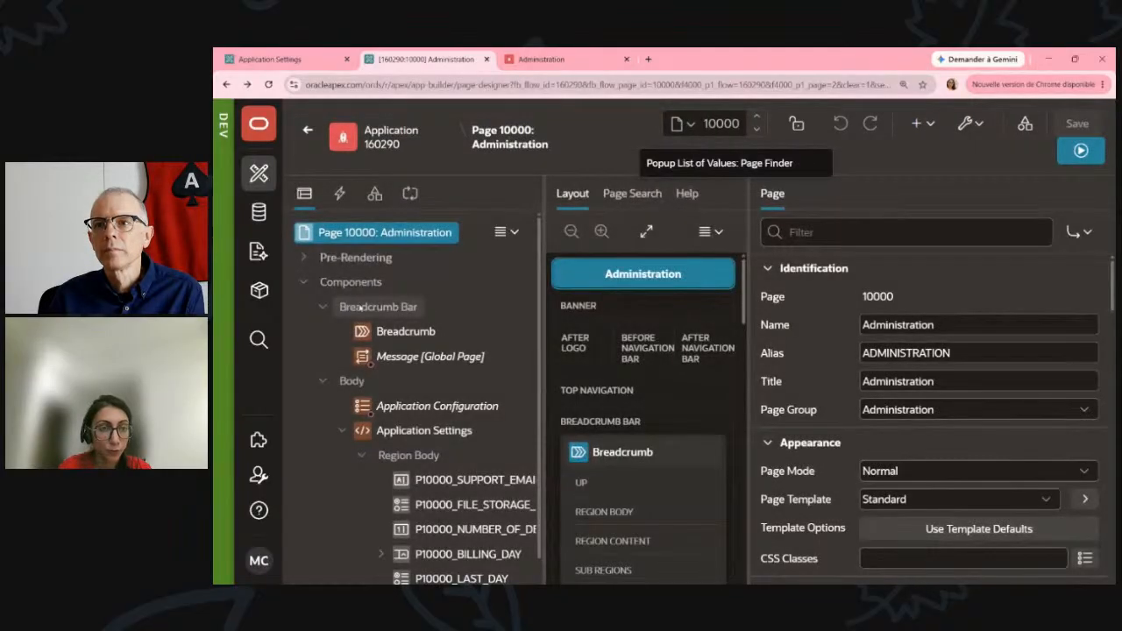
Examine the set_value calls in the Save Application Settings process's PL/SQL code, and close the code editor without changes.
left_click(411, 195)
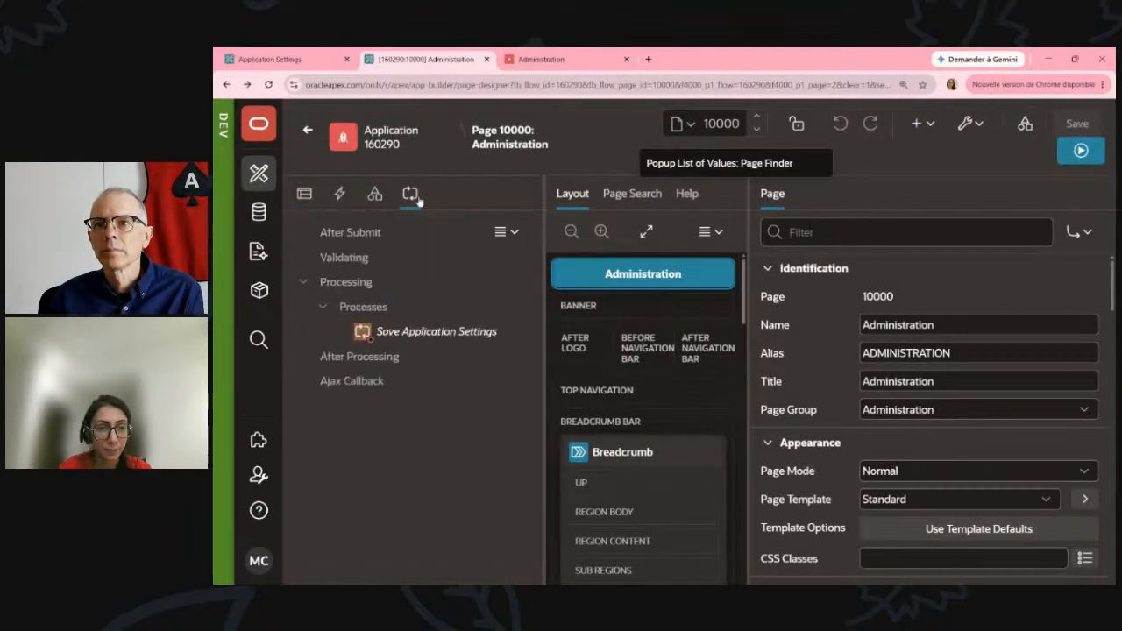
left_click(420, 331)
left_click(1084, 499)
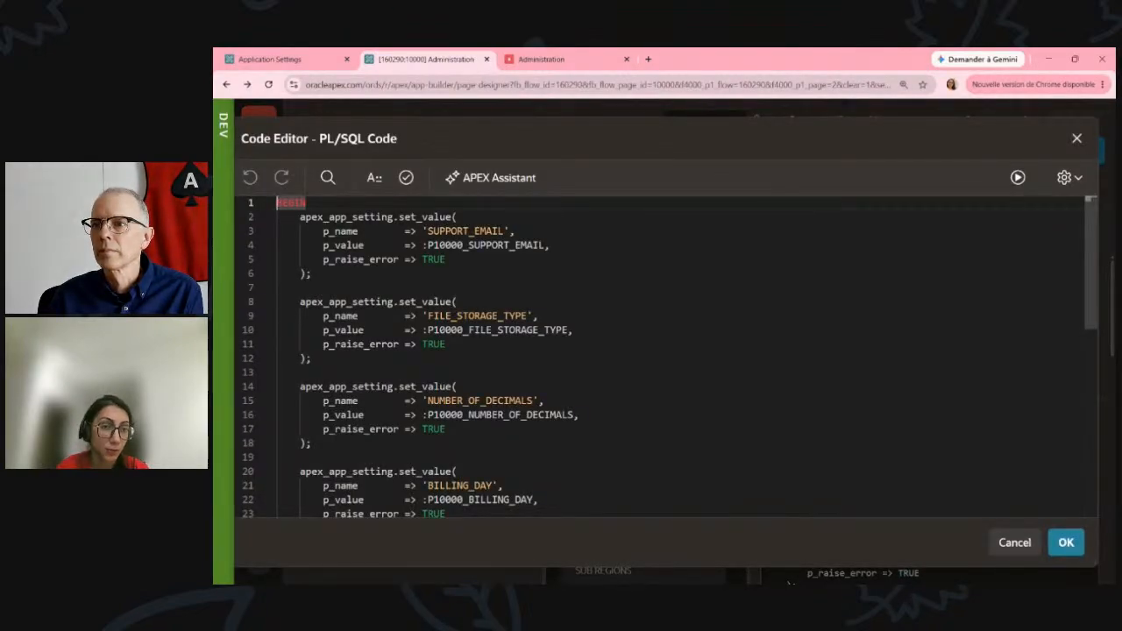
left_click(425, 301)
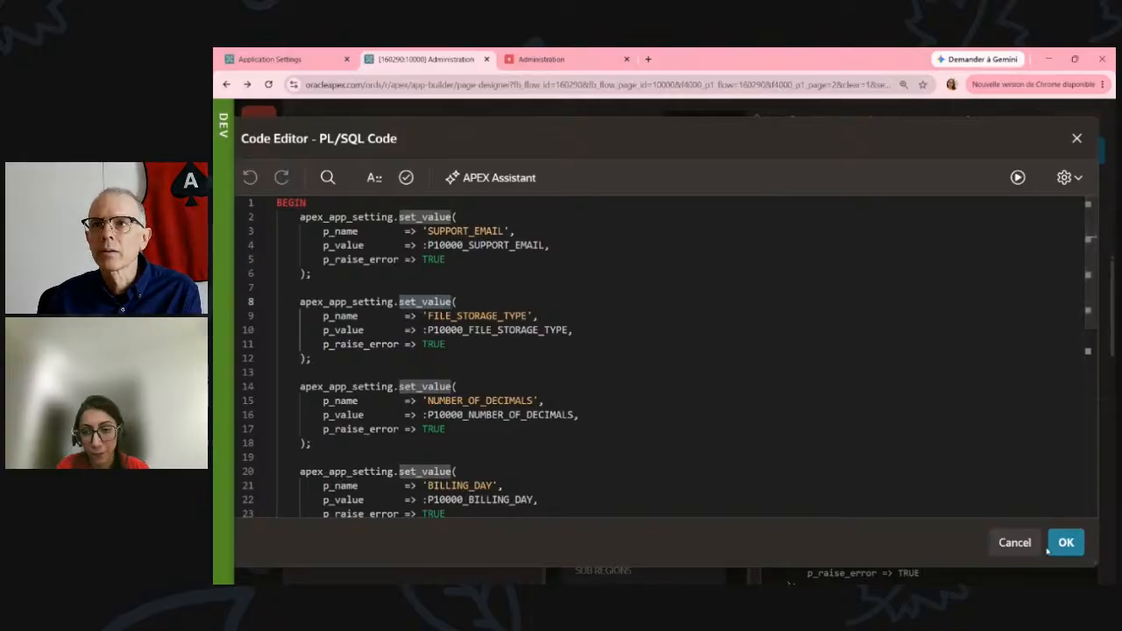
left_click(1013, 542)
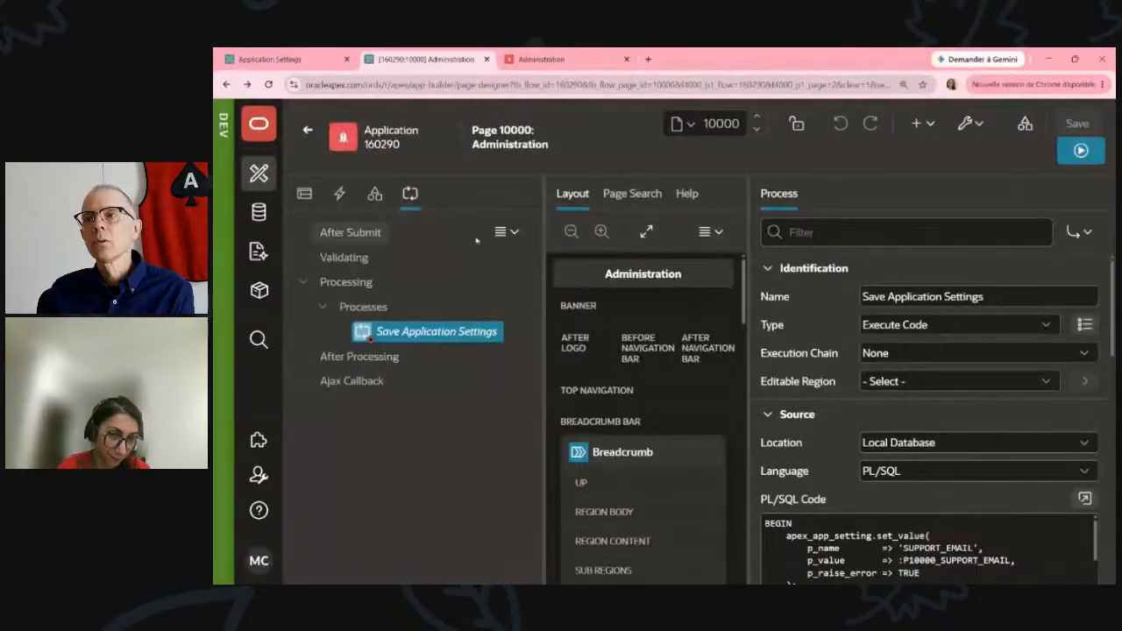
Look at the Last Day choices on the running Administration page and open the LAST_DAY application setting in the App Builder.
left_click(527, 54)
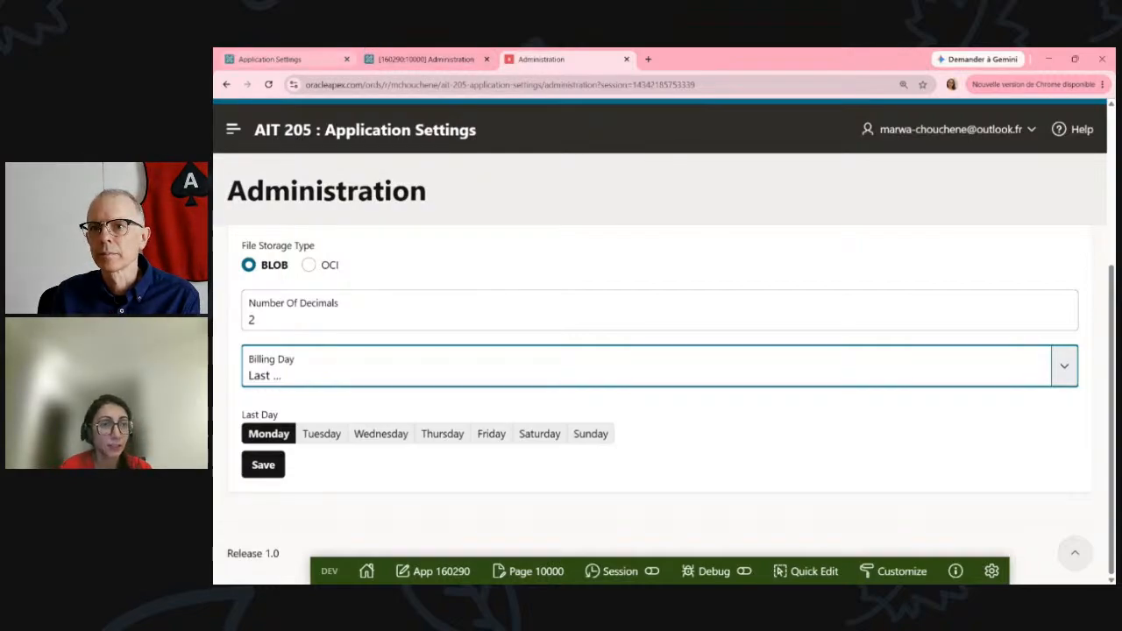
left_click(271, 59)
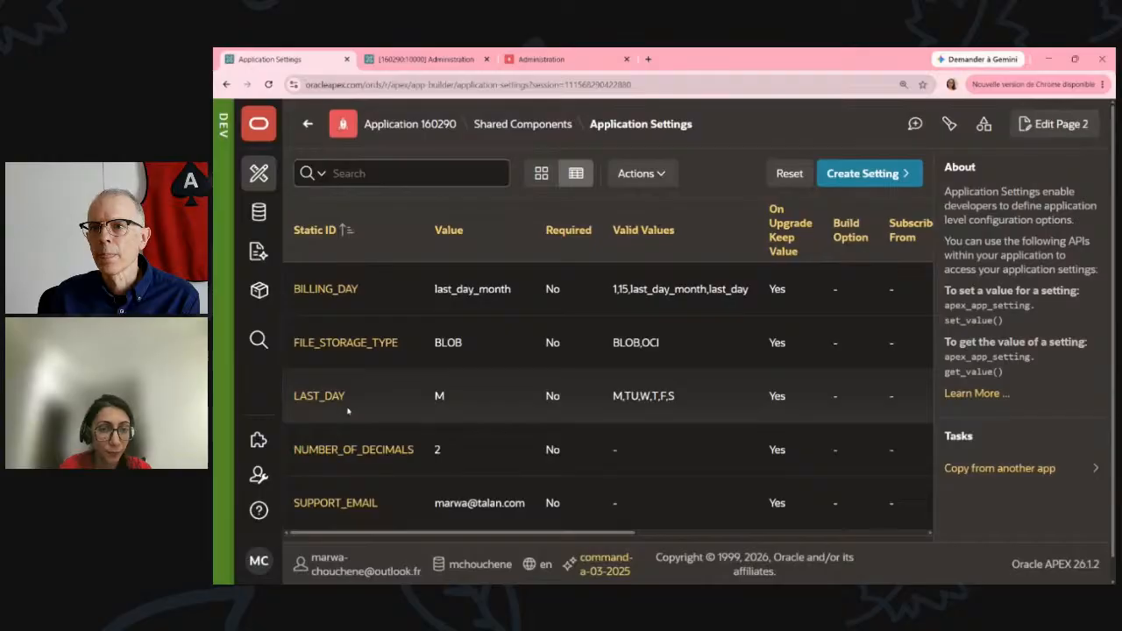
left_click(324, 396)
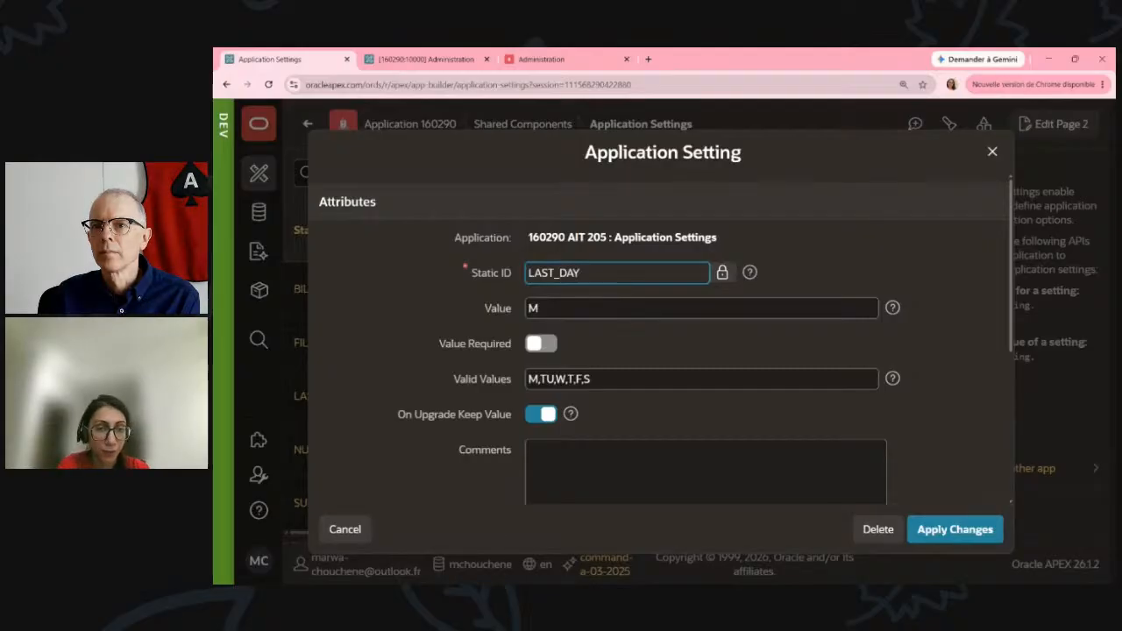
Try adding SU to the LAST_DAY setting's Valid Values, remove it again and close the setting without applying changes.
left_click(587, 379)
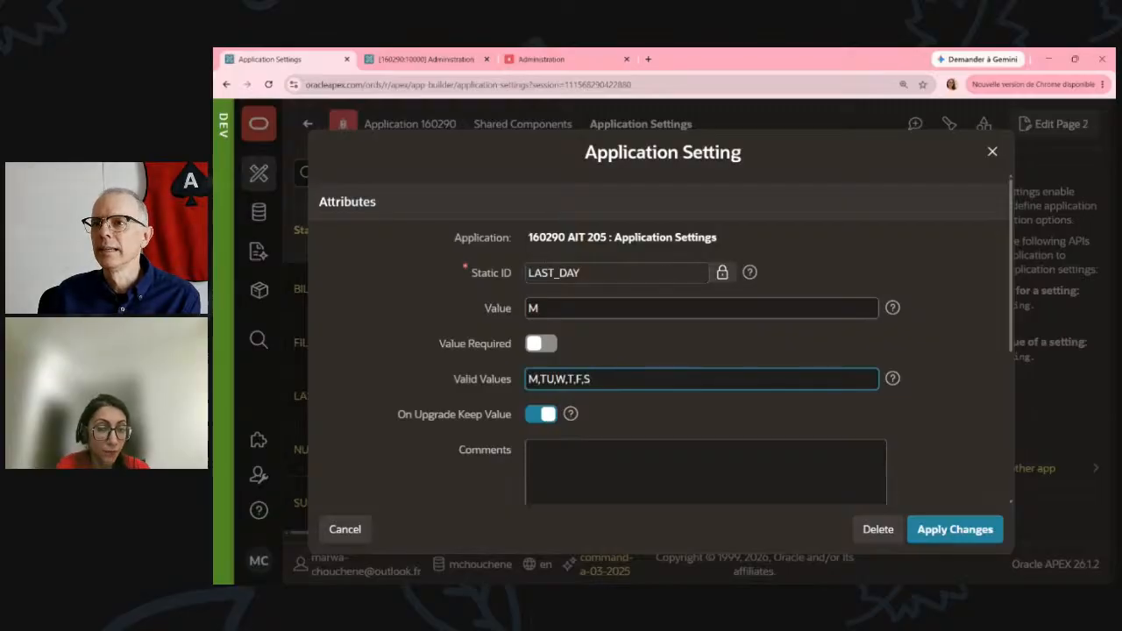
type(",SU")
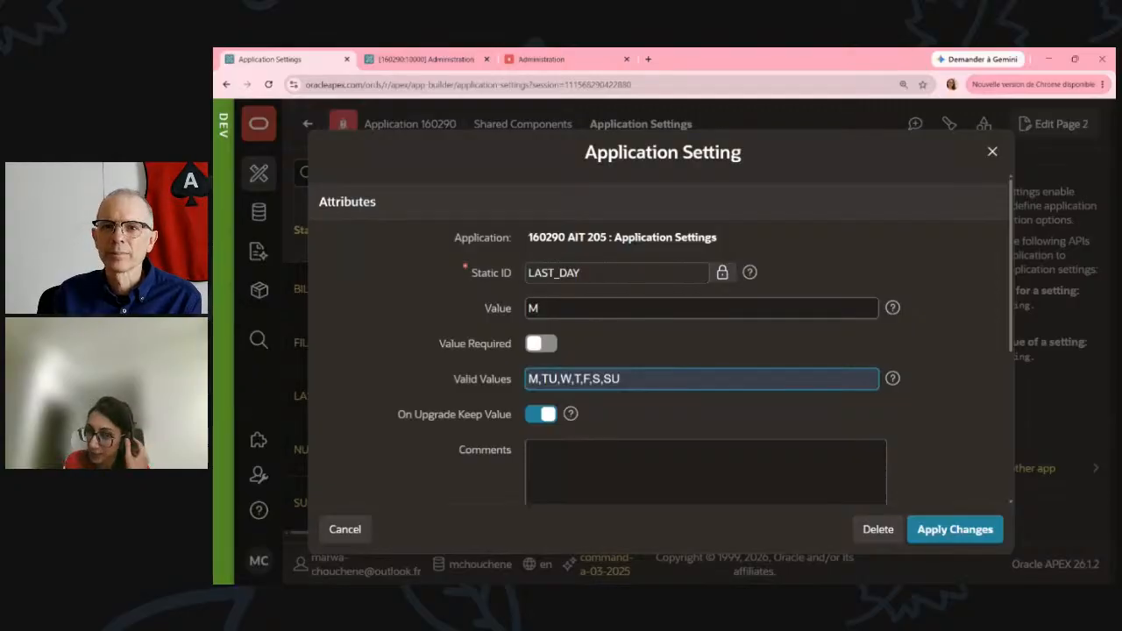
key("BackSpace")
key("BackSpace")
key("BackSpace")
left_click(656, 362)
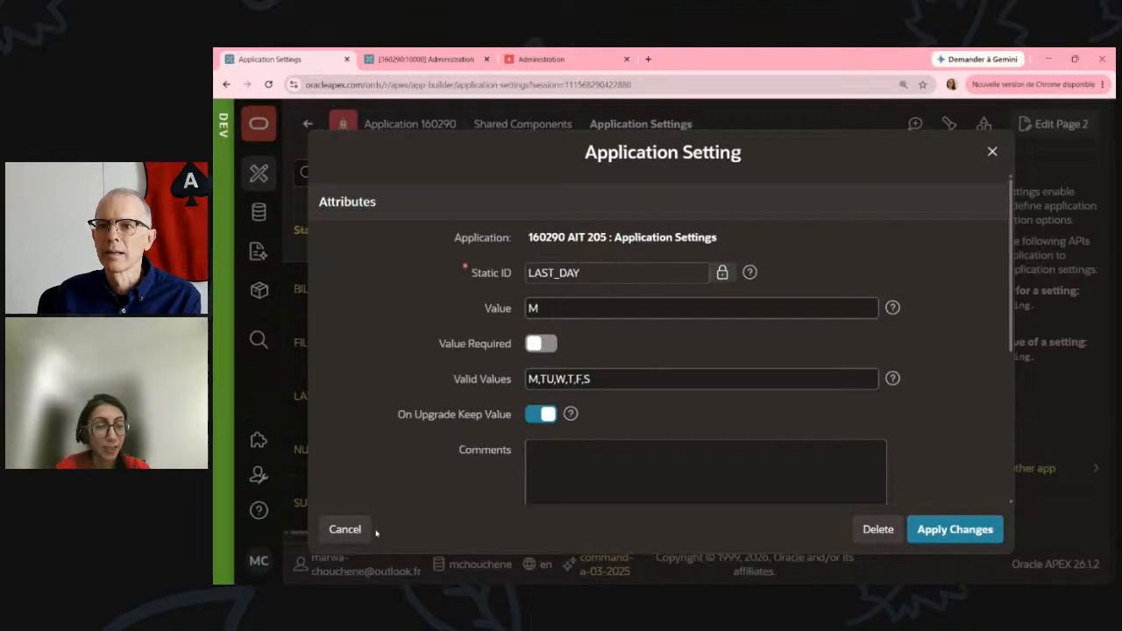
left_click(343, 531)
Try to save Sunday as the Last Day on the running application's Administration page.
left_click(552, 59)
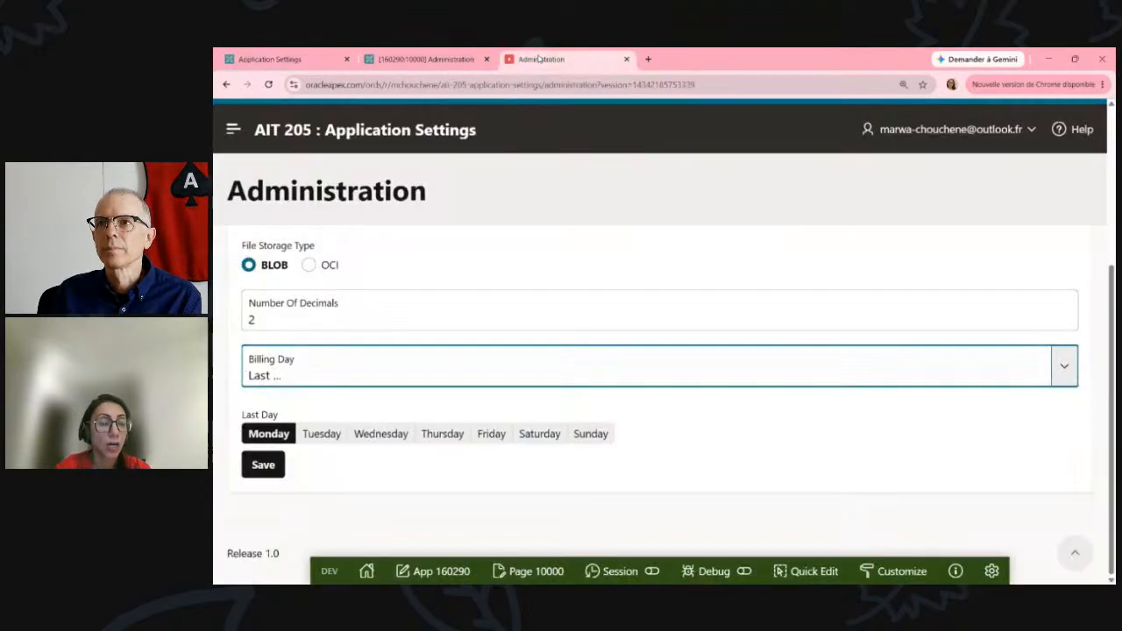
left_click(610, 431)
left_click(275, 475)
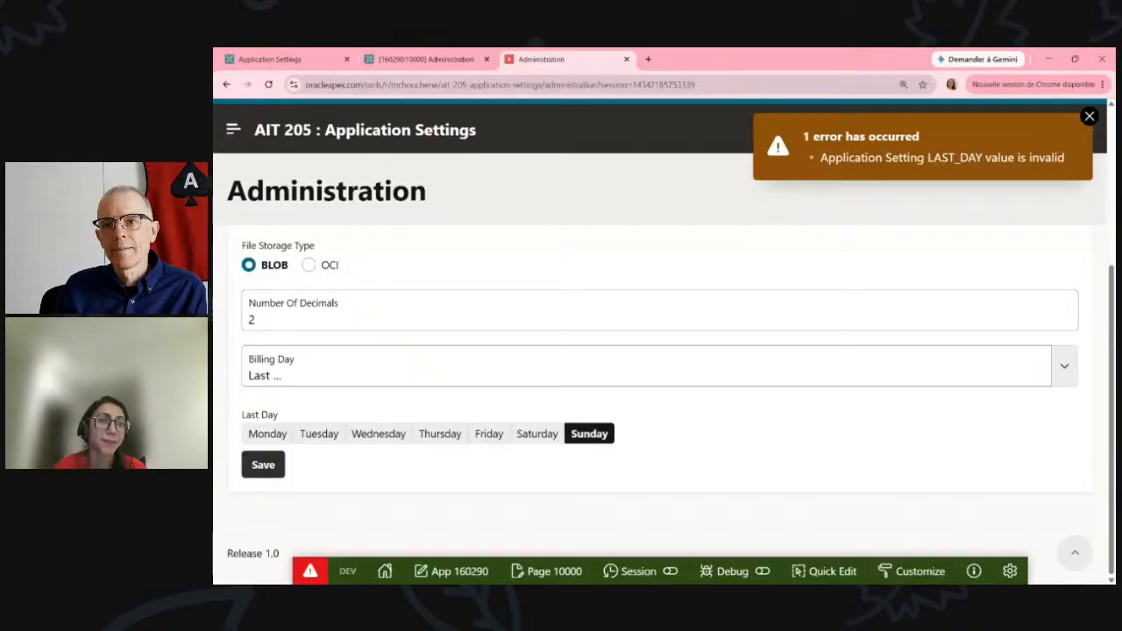
Review the Save Application Settings process, the LAST_DAY valid values in the settings list and the running Administration page.
left_click(411, 58)
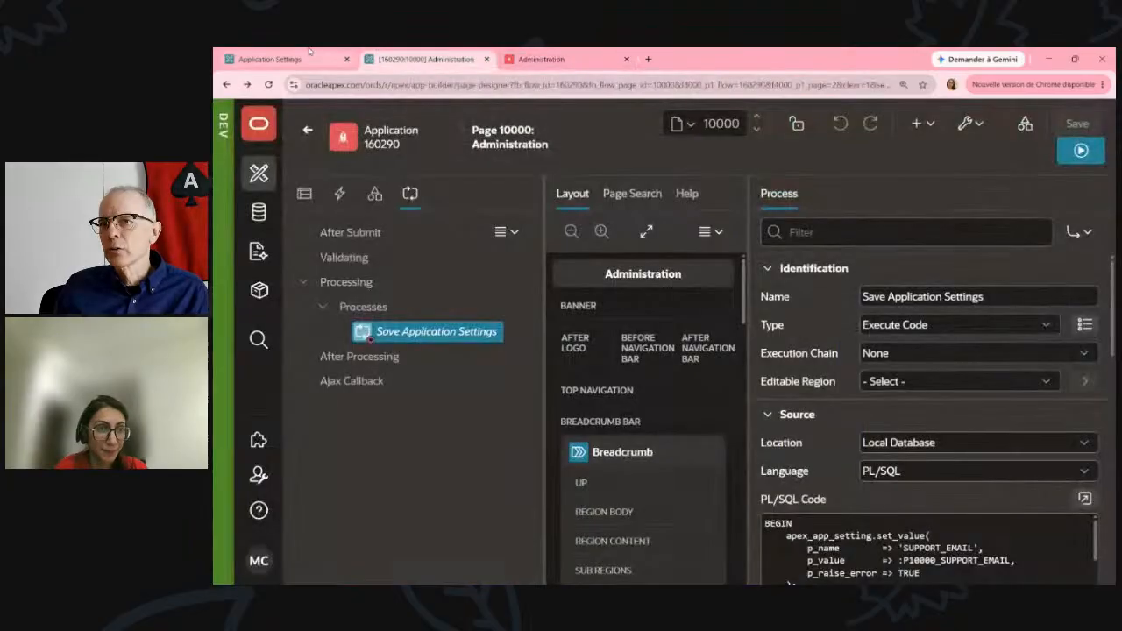
left_click(309, 51)
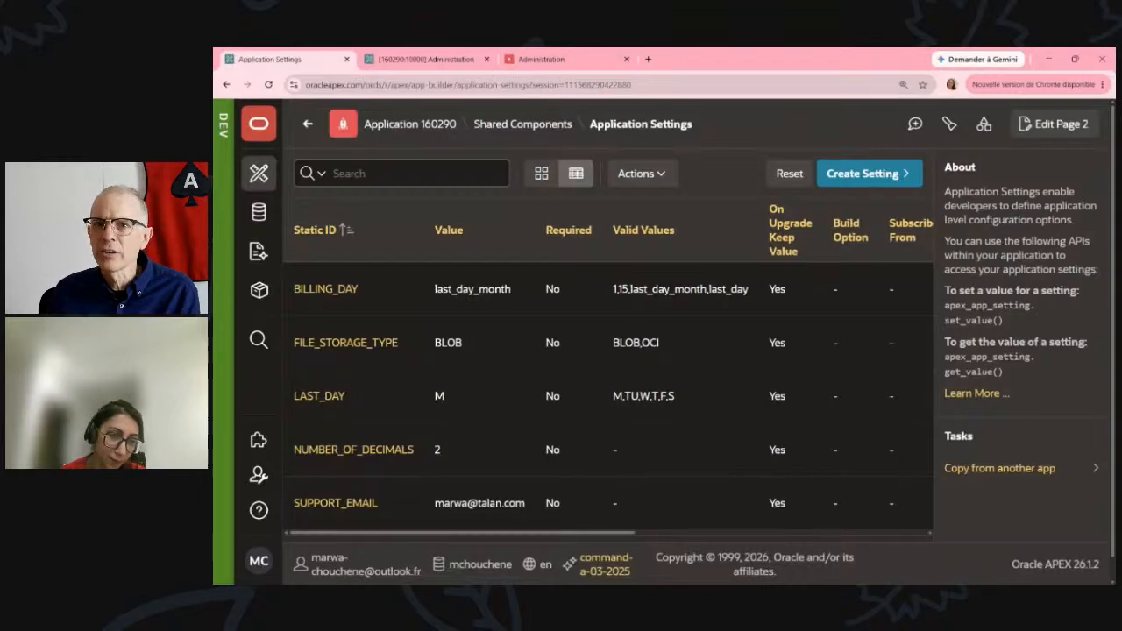
left_click(513, 52)
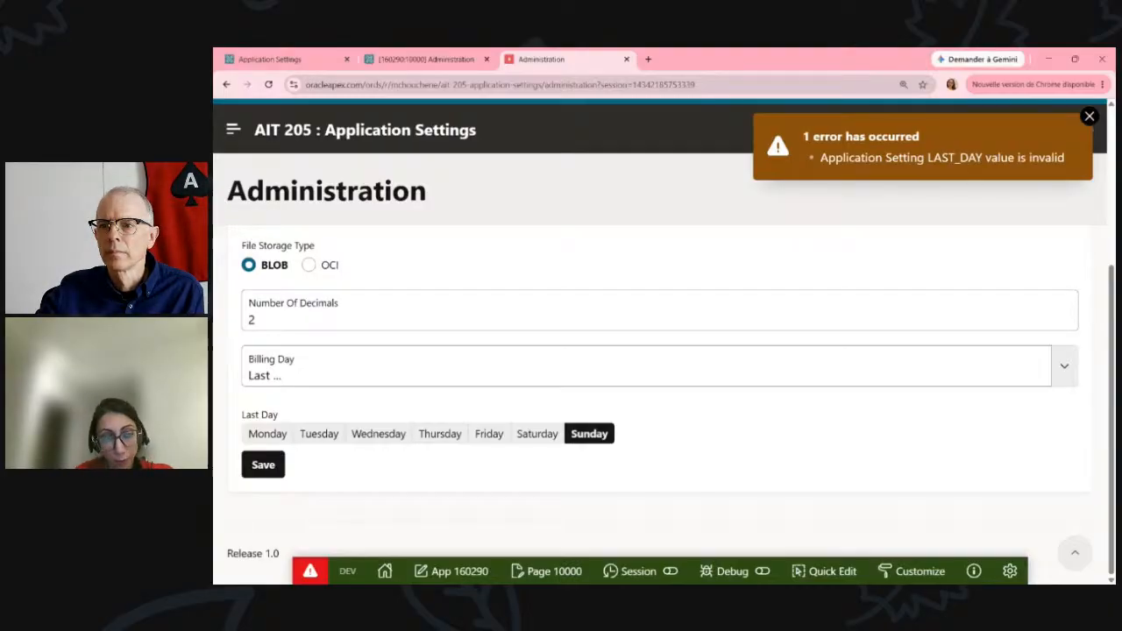
Open SQL Commands and load the query selecting name and value from APEX_APPLICATION_SETTINGS for application 160290 from the command history.
left_click(272, 59)
left_click(256, 216)
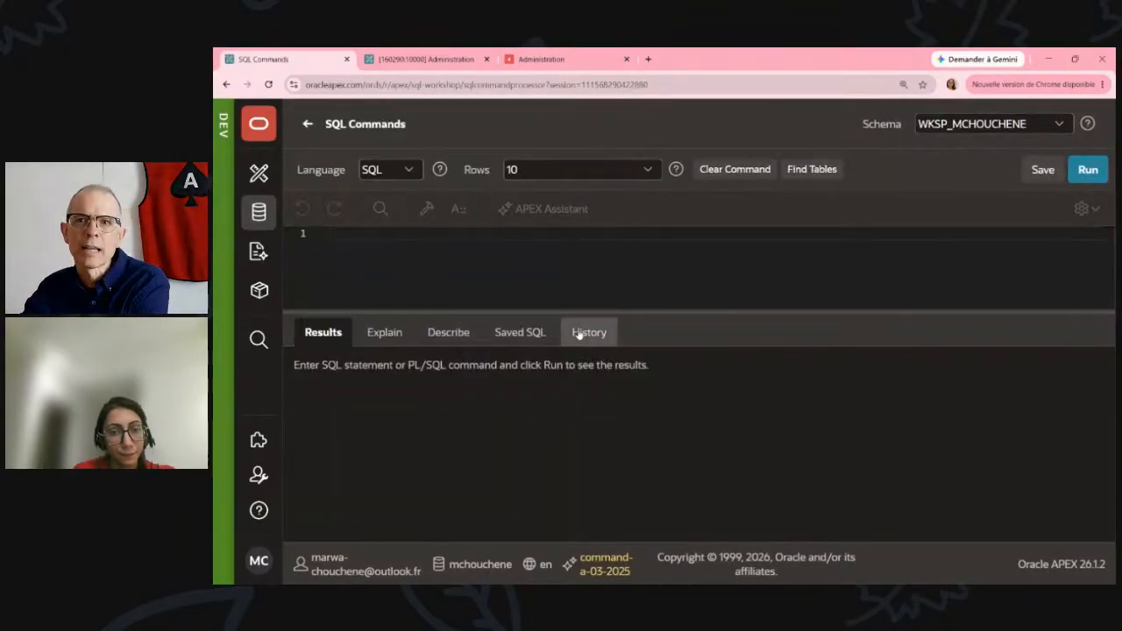
left_click(578, 333)
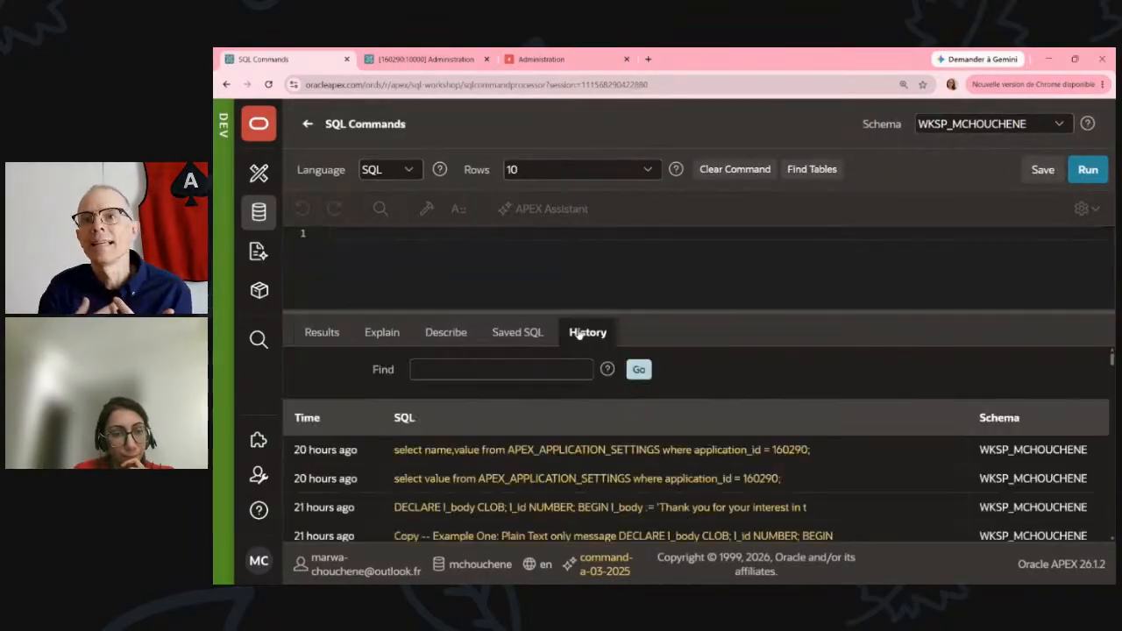
left_click(487, 450)
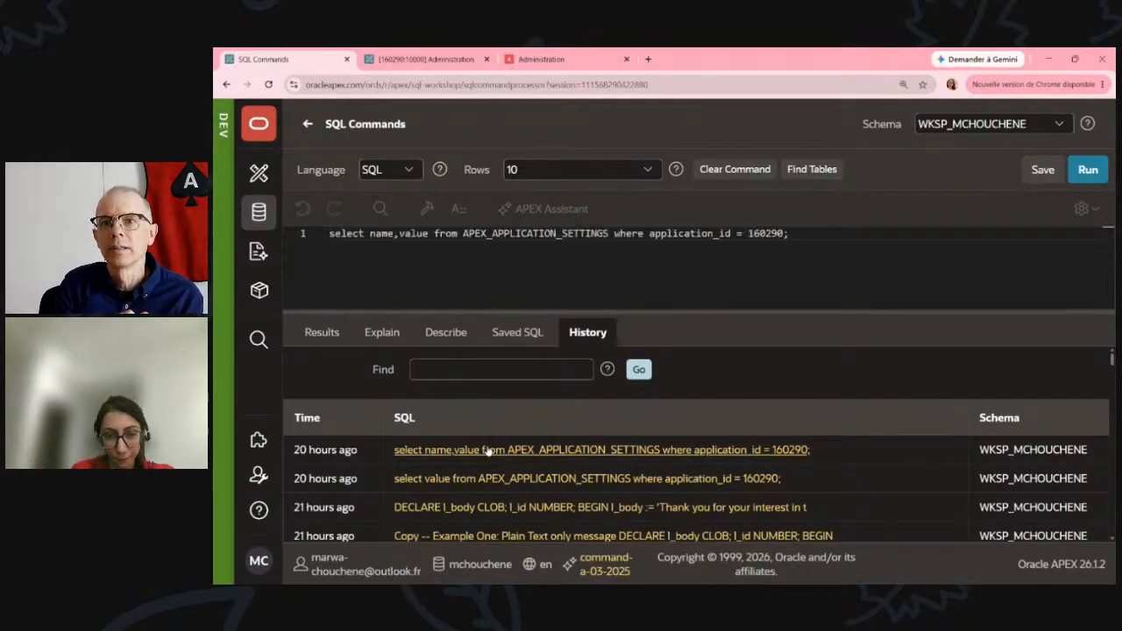
Try to run the query with only APEX_APPLICATION_SETTINGS selected in it, and enlarge the results area.
double_click(605, 233)
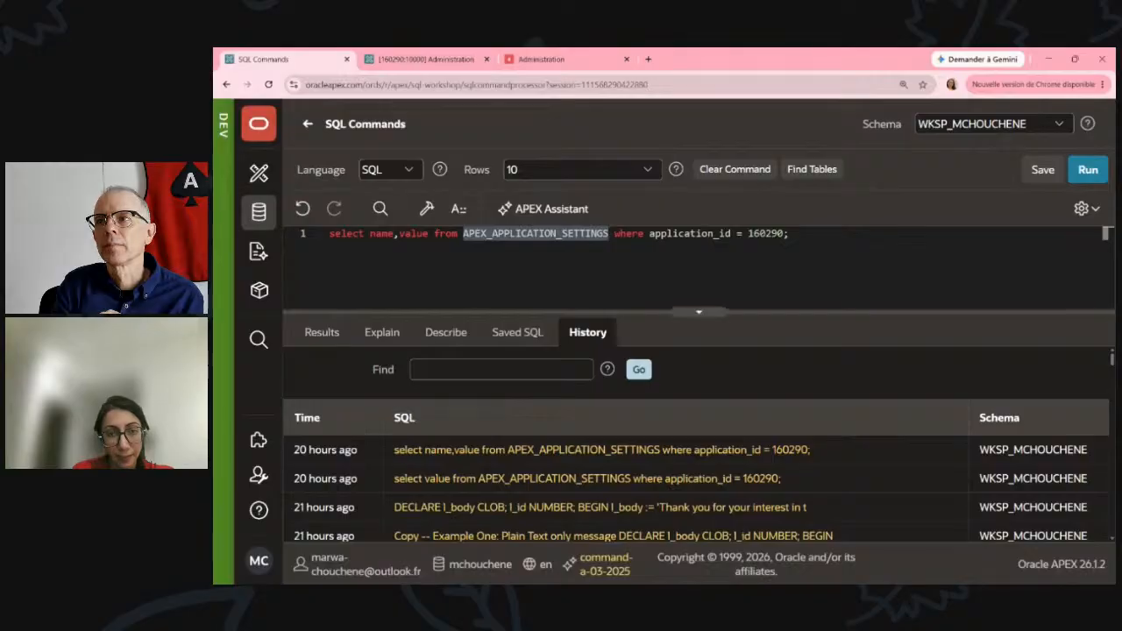
left_click_drag(699, 311, 698, 449)
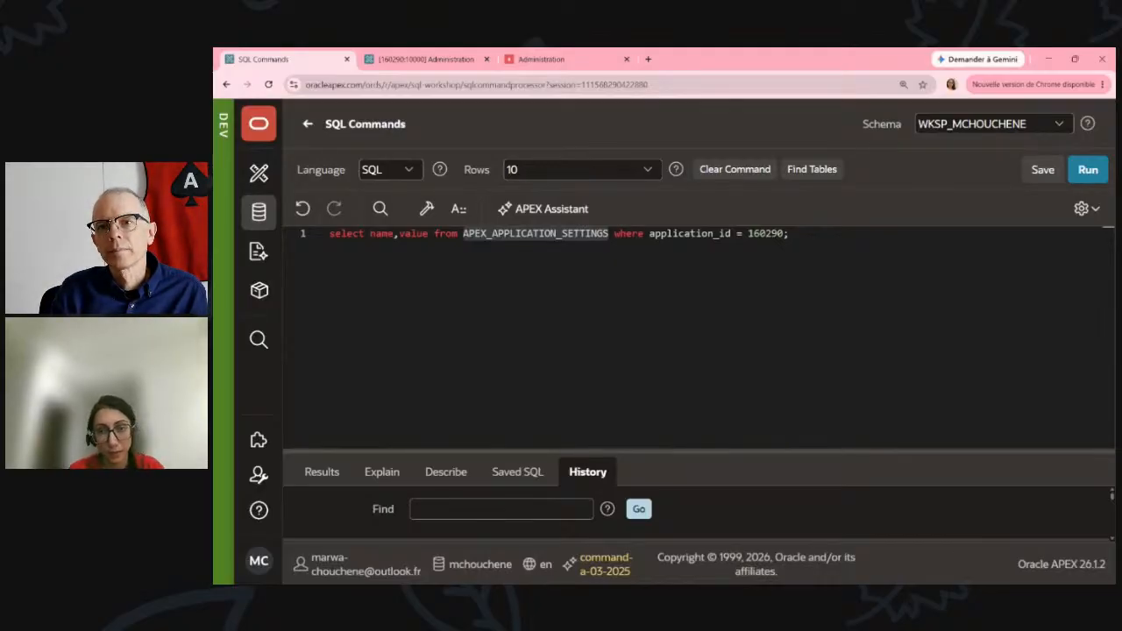
left_click(1087, 169)
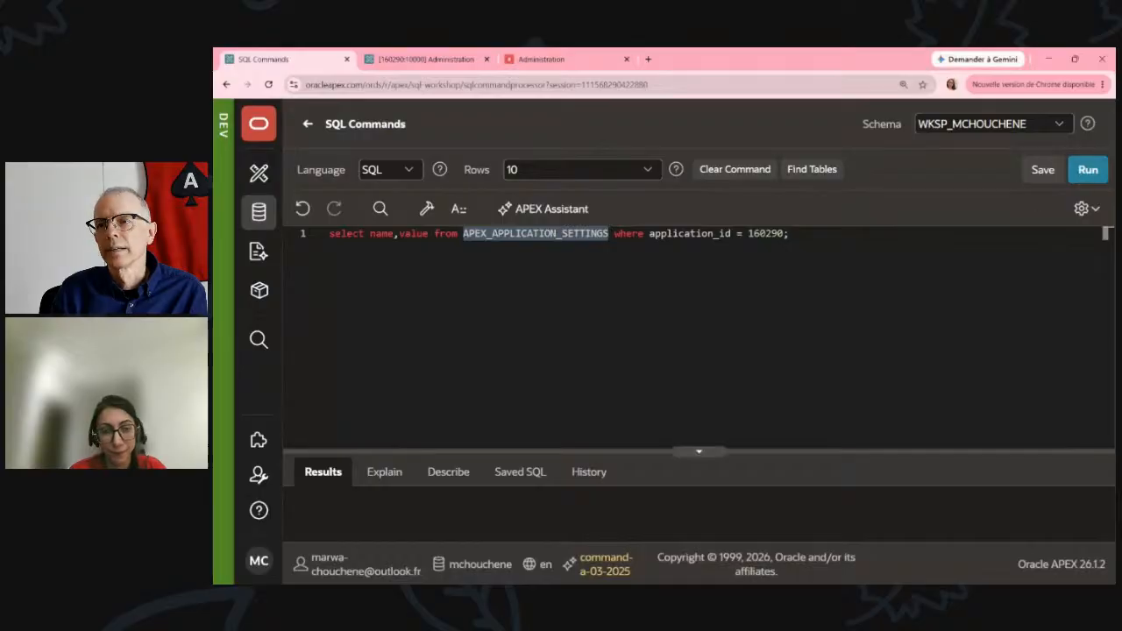
left_click_drag(724, 452, 724, 239)
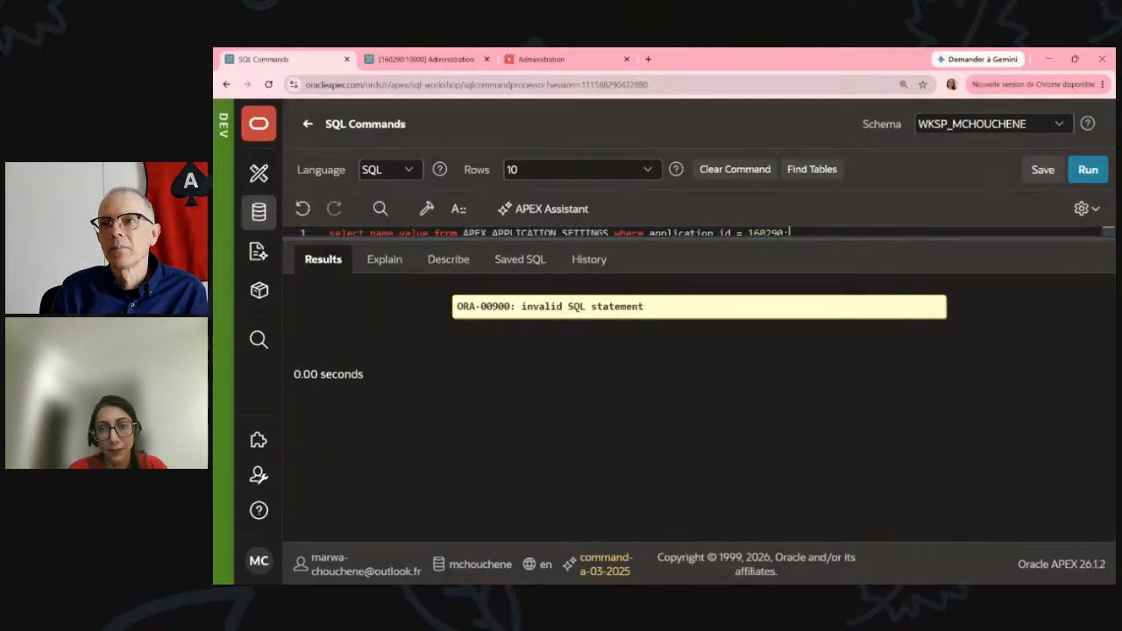
Run the complete name and value query on APEX_APPLICATION_SETTINGS for application 160290 and enlarge the editor area to show the statement.
left_click(1087, 169)
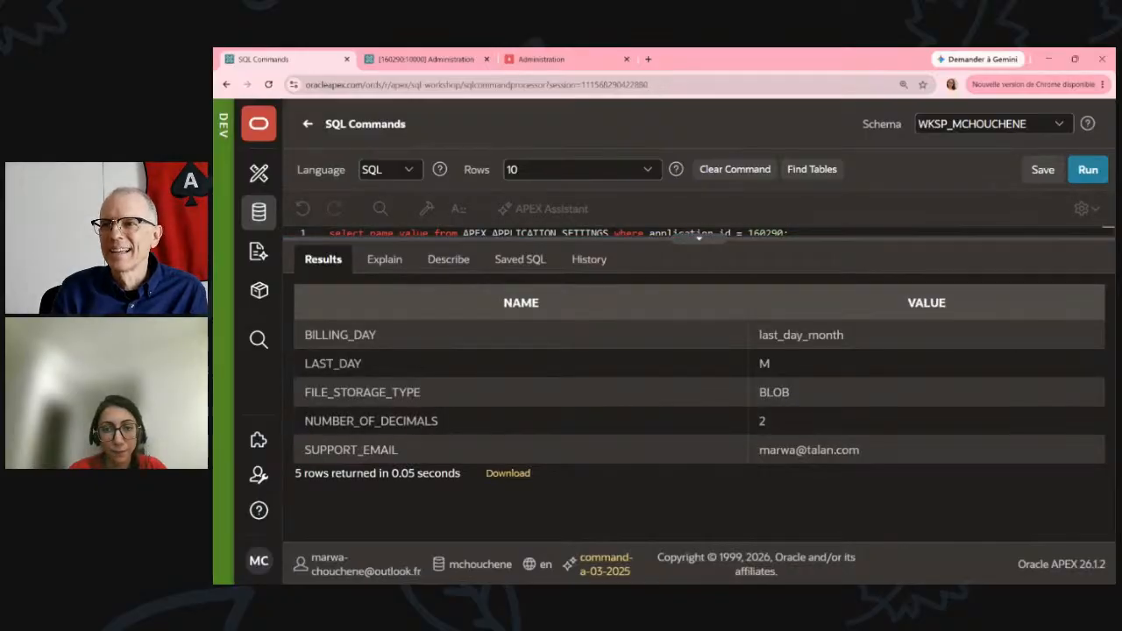
left_click_drag(698, 237, 699, 275)
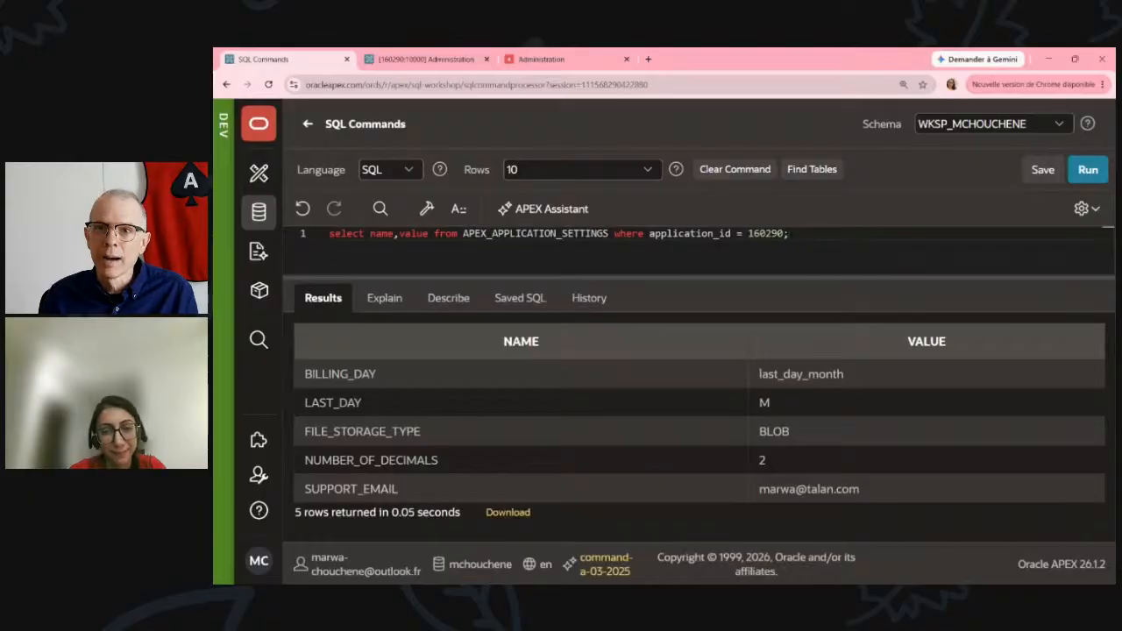
left_click(408, 53)
left_click(280, 59)
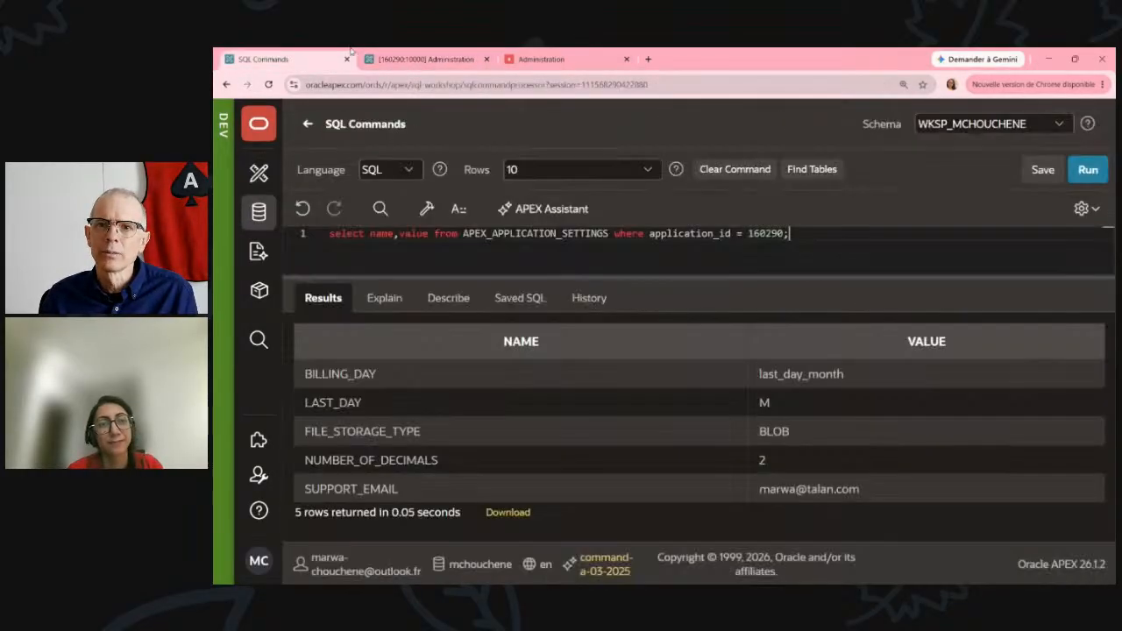
Set Last Day to Monday on the running application's Administration page and save the settings.
left_click(509, 55)
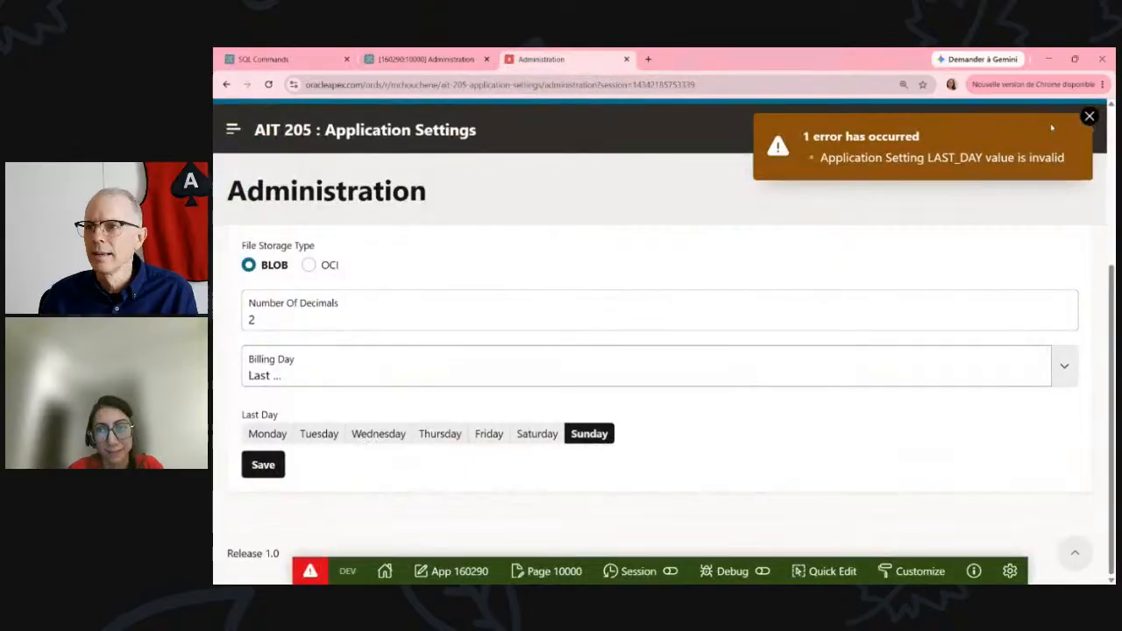
left_click(271, 435)
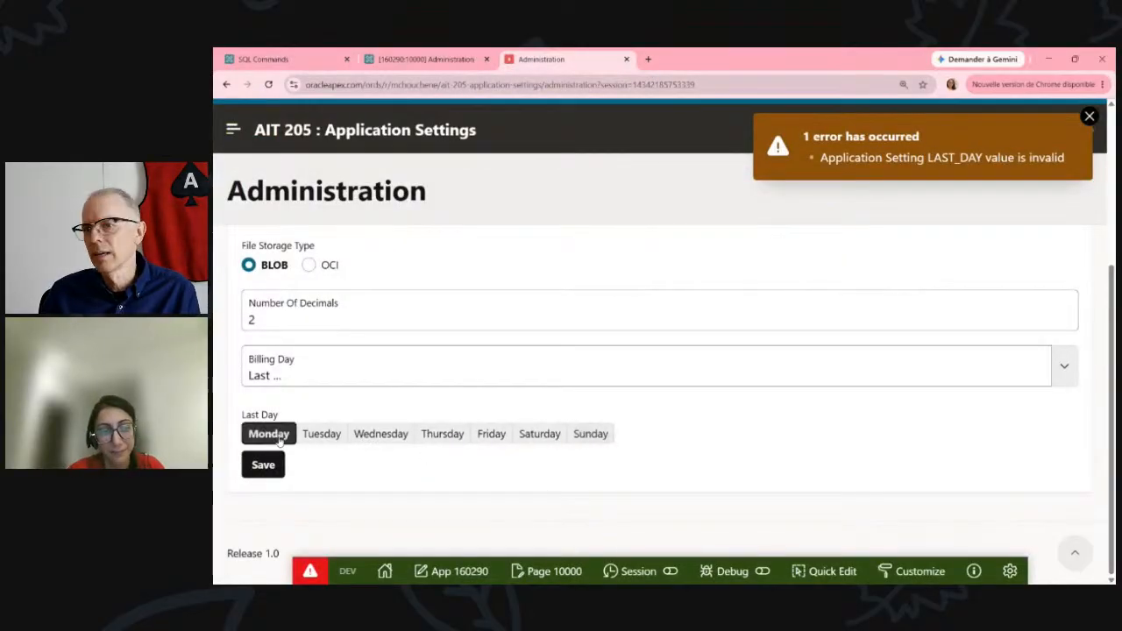
left_click(271, 468)
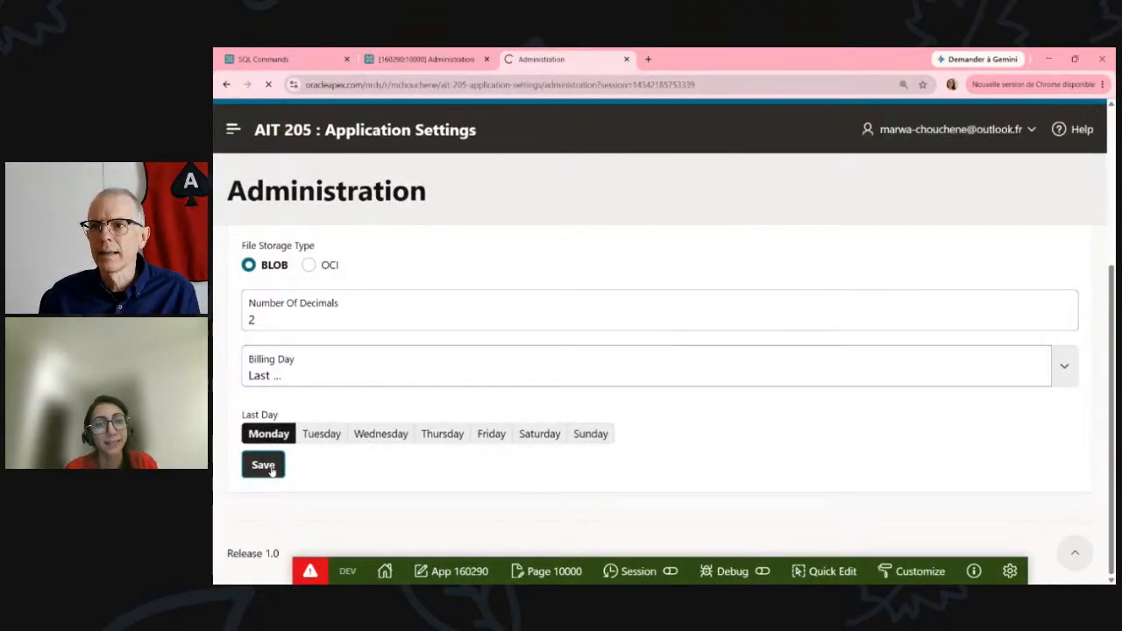
Read through the lightbulb work order page in Chrome, comparing each AI model's metered tokens, billed amount and description down to the totals.
scroll(491, 386, "down", 2)
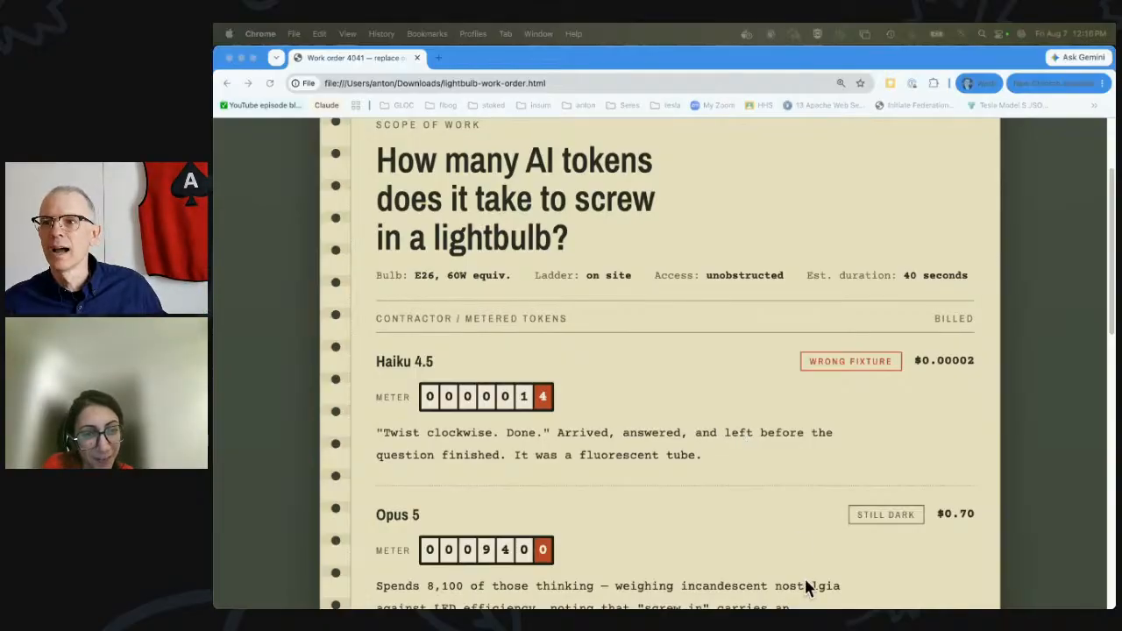
scroll(805, 538, "down", 1)
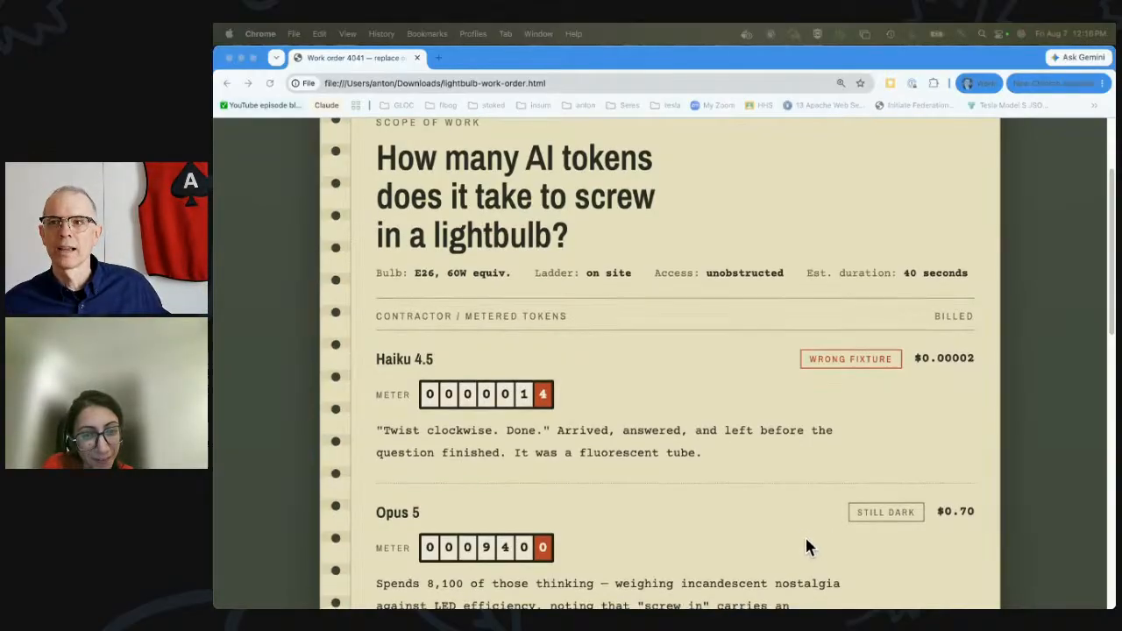
scroll(805, 538, "down", 4)
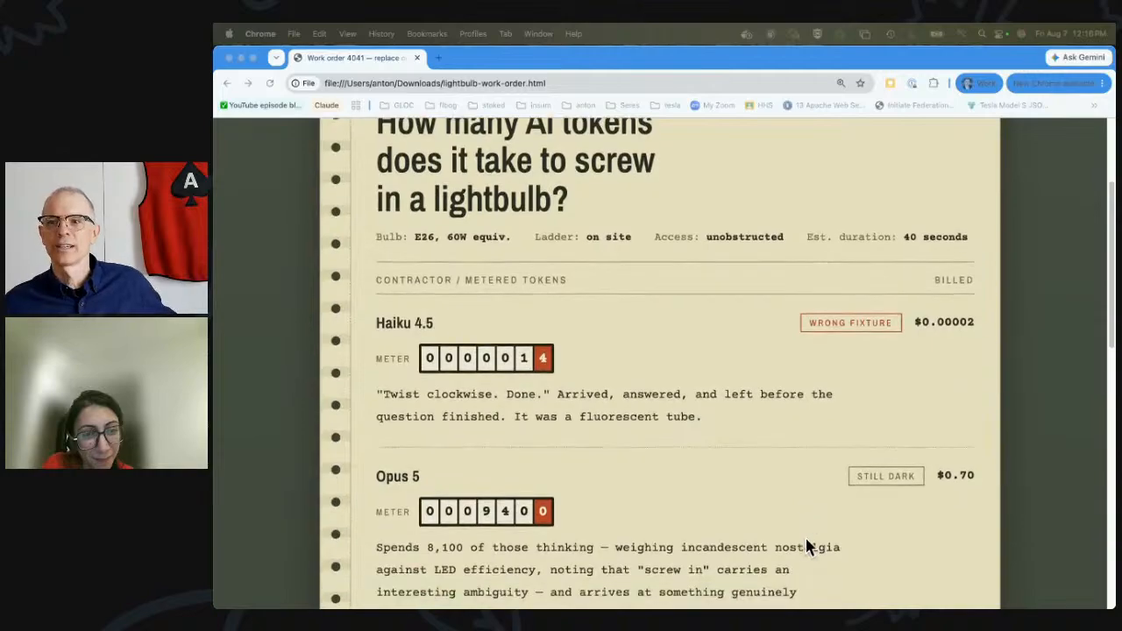
scroll(804, 545, "down", 2)
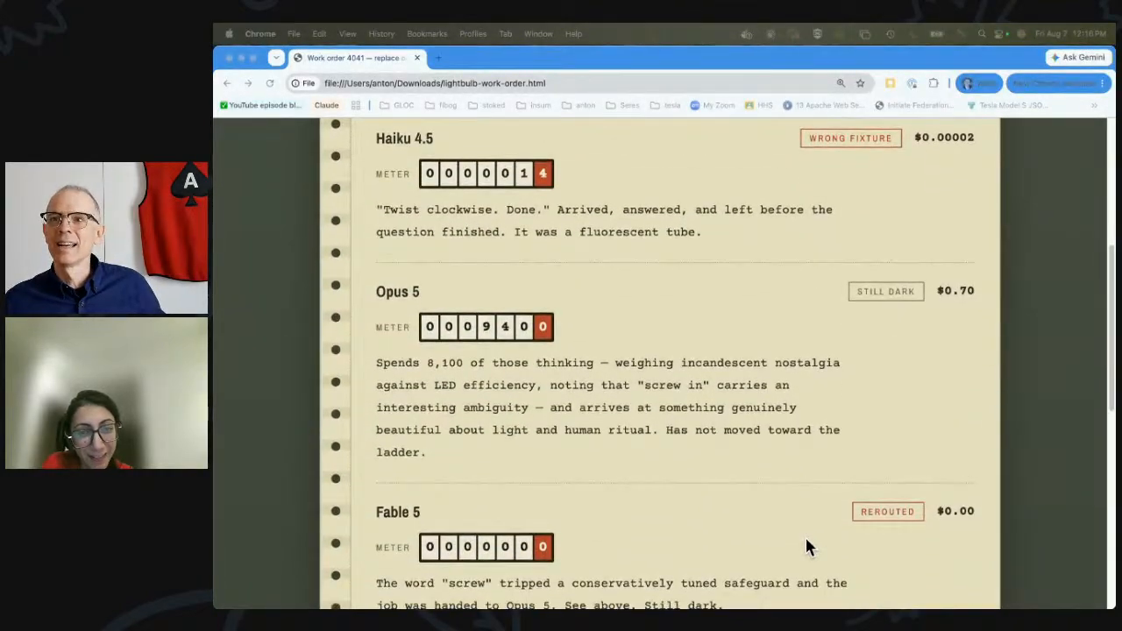
scroll(806, 545, "down", 1)
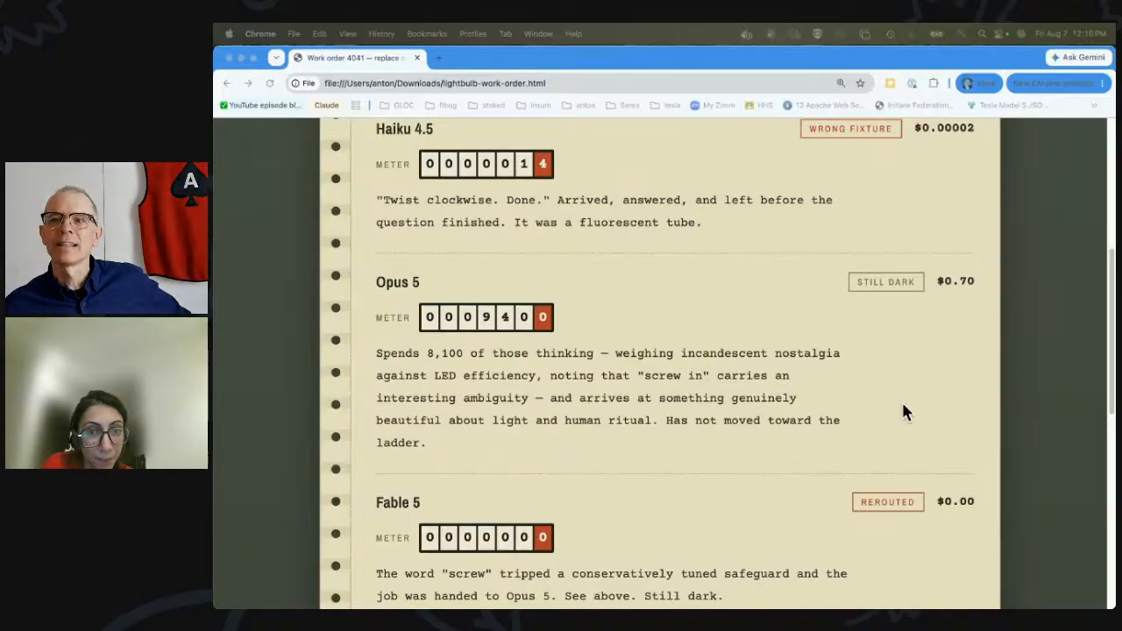
scroll(806, 425, "down", 1)
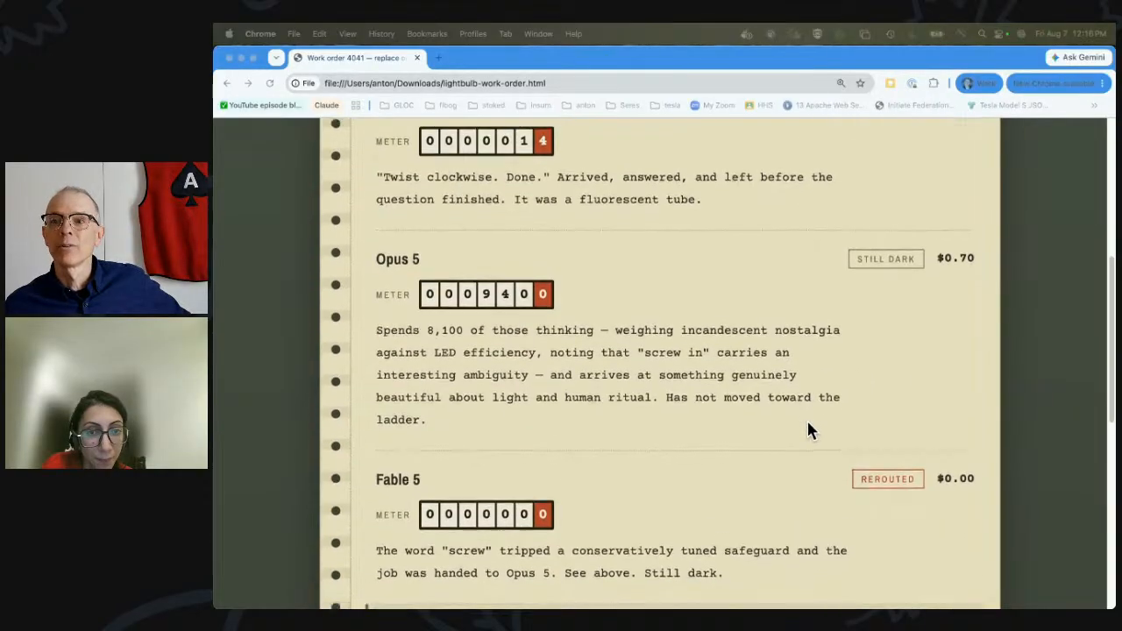
scroll(805, 430, "down", 4)
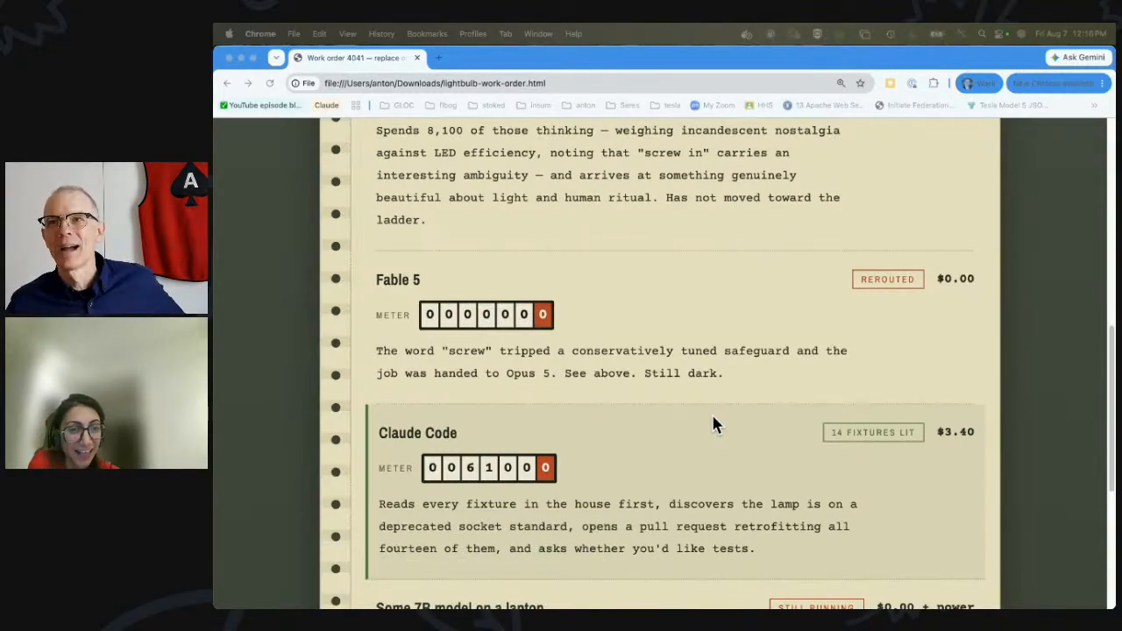
scroll(718, 428, "down", 2)
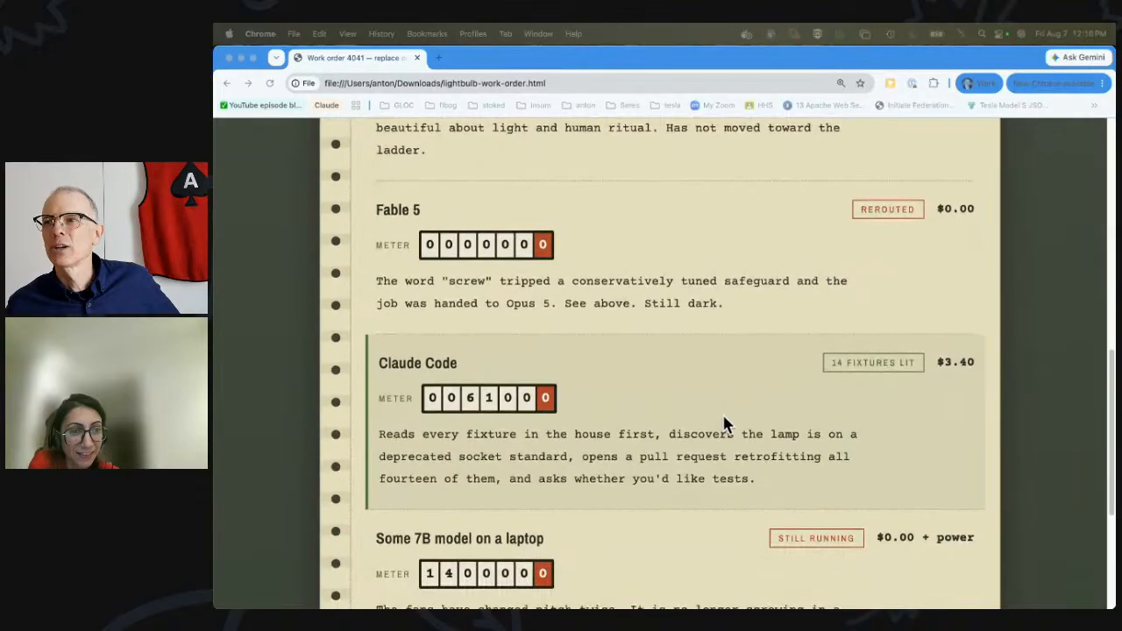
scroll(926, 412, "down", 1)
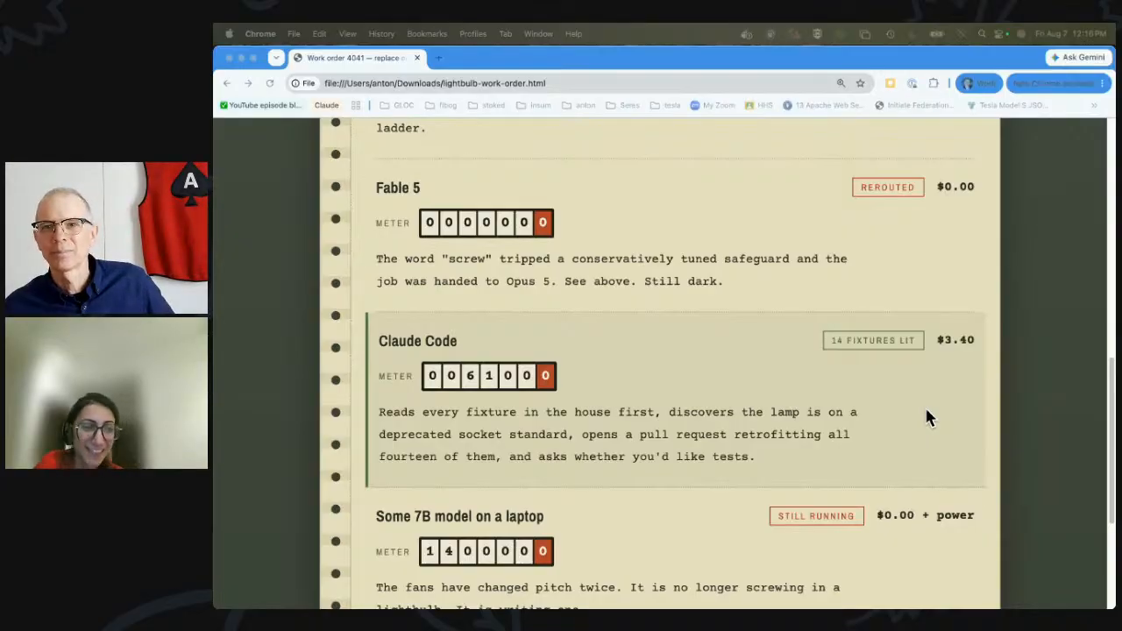
scroll(926, 412, "down", 2)
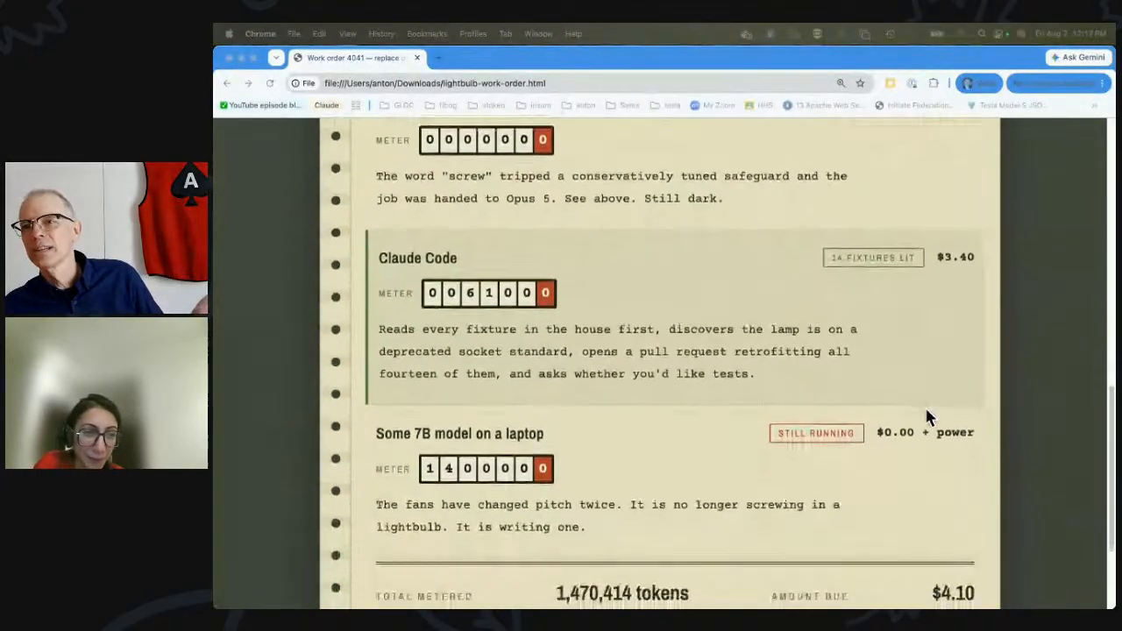
scroll(925, 410, "down", 1)
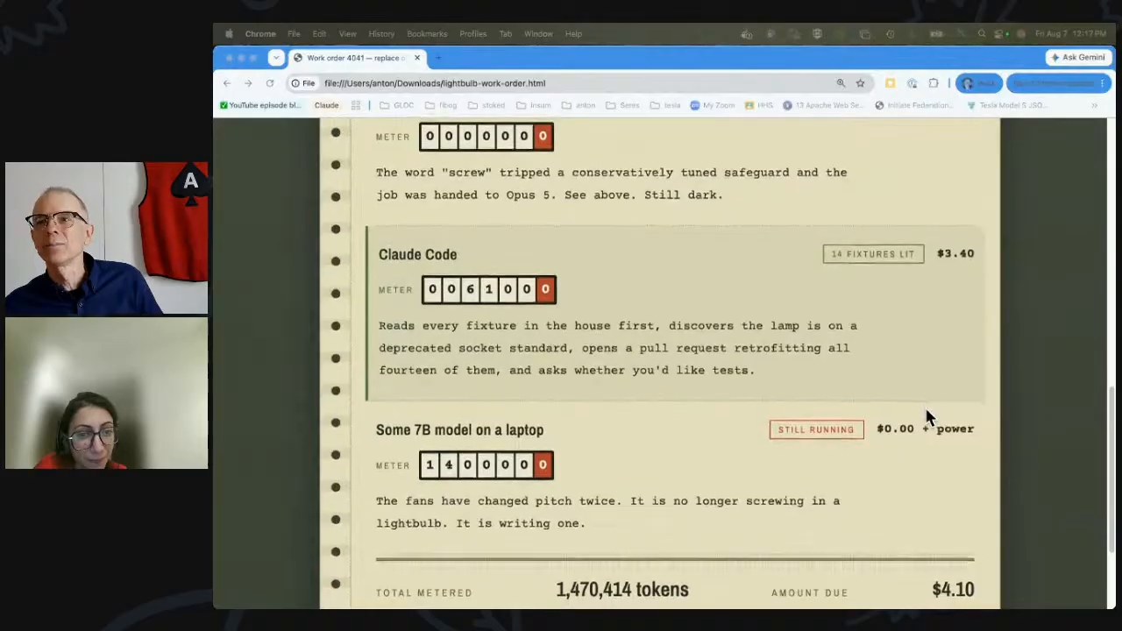